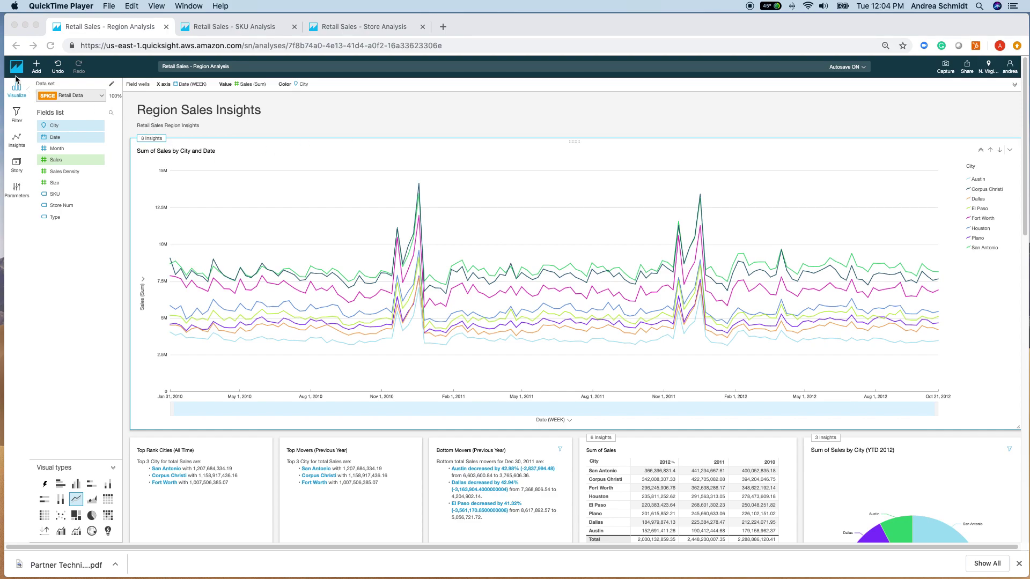
Look over the SKU and Store Analysis tabs, then return to the Retail Sales - Region Analysis.
scroll(500, 271, "down", 3)
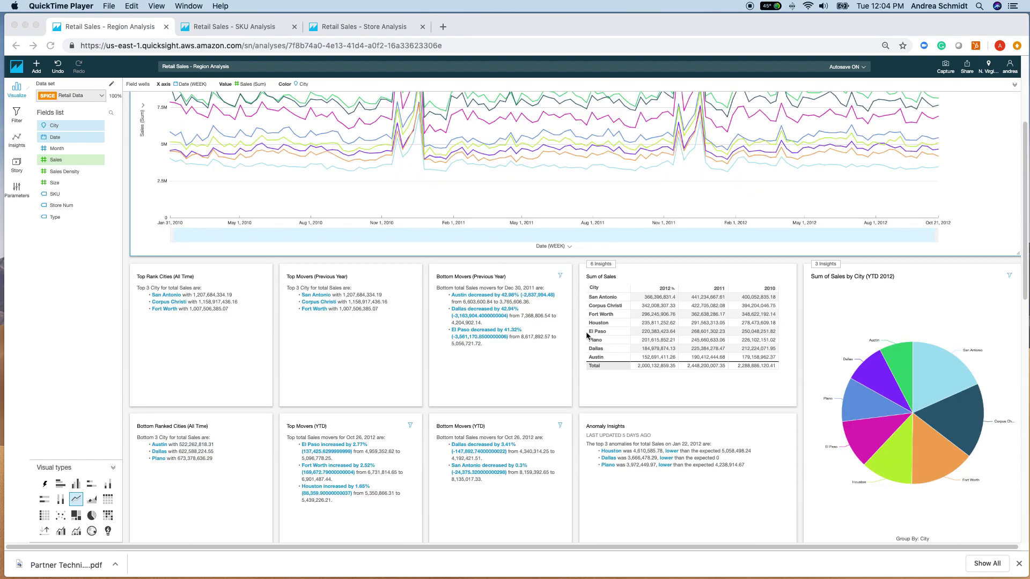
scroll(586, 332, "down", 15)
scroll(586, 331, "up", 18)
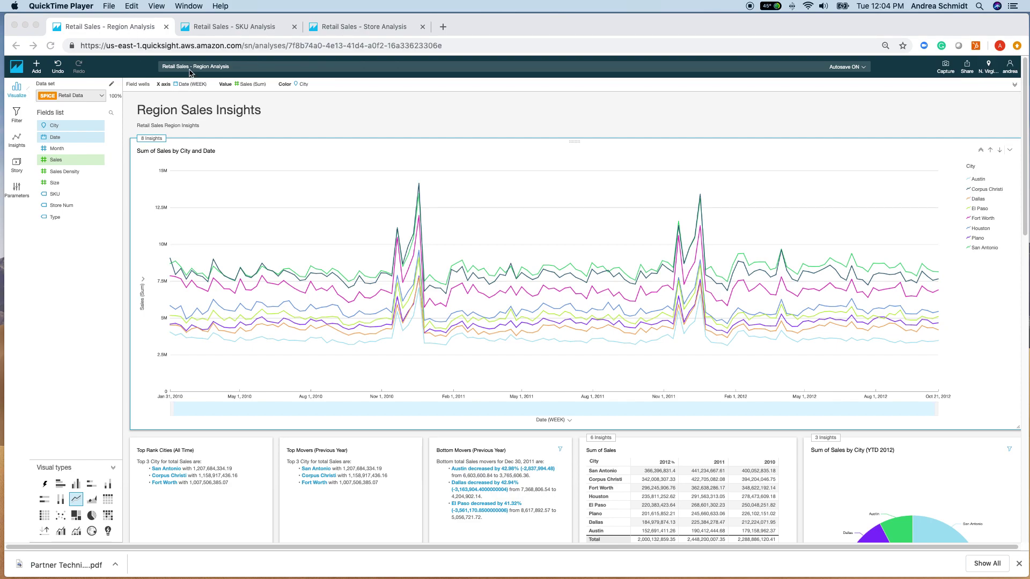
left_click(232, 27)
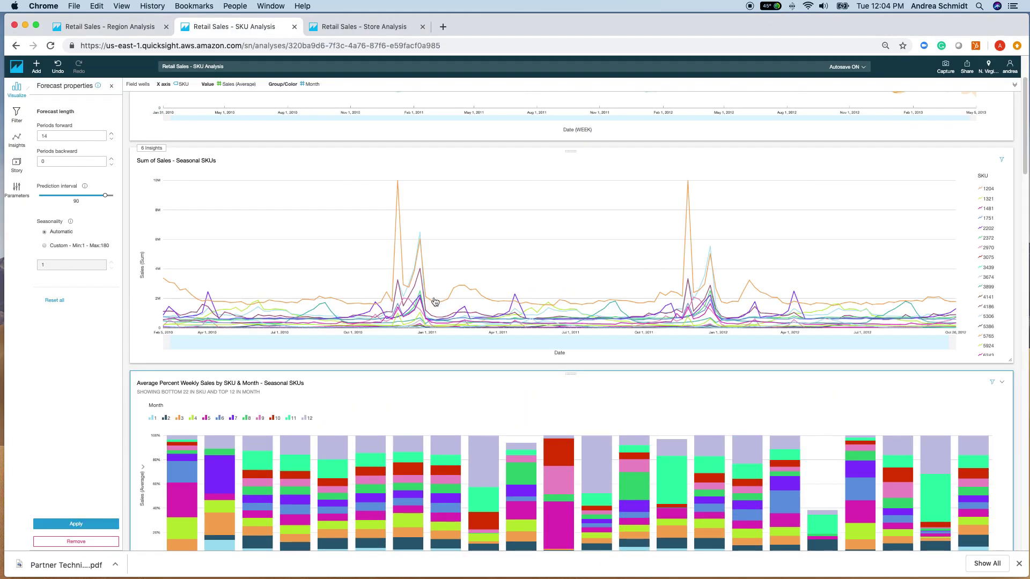
left_click(348, 27)
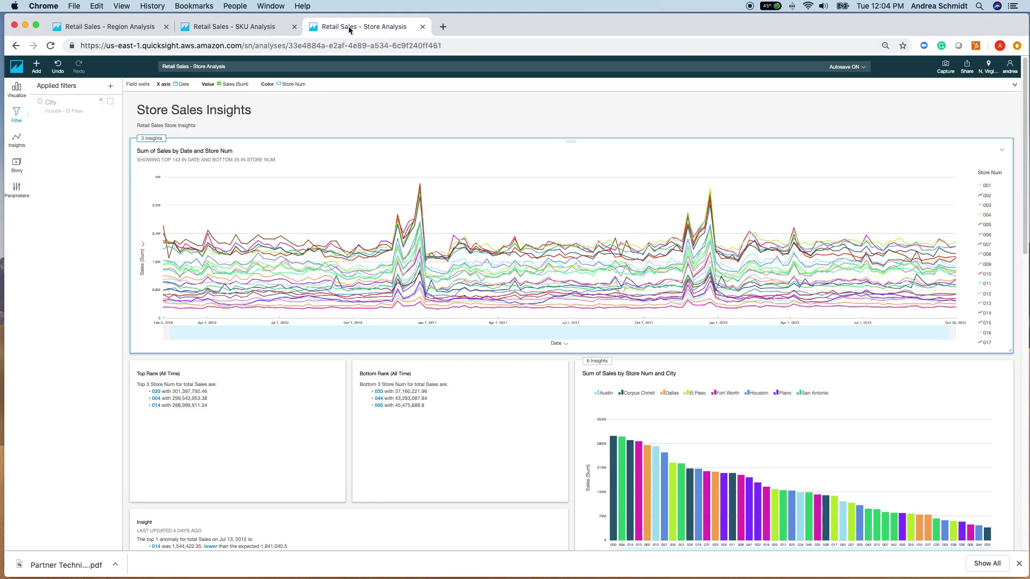
left_click(120, 31)
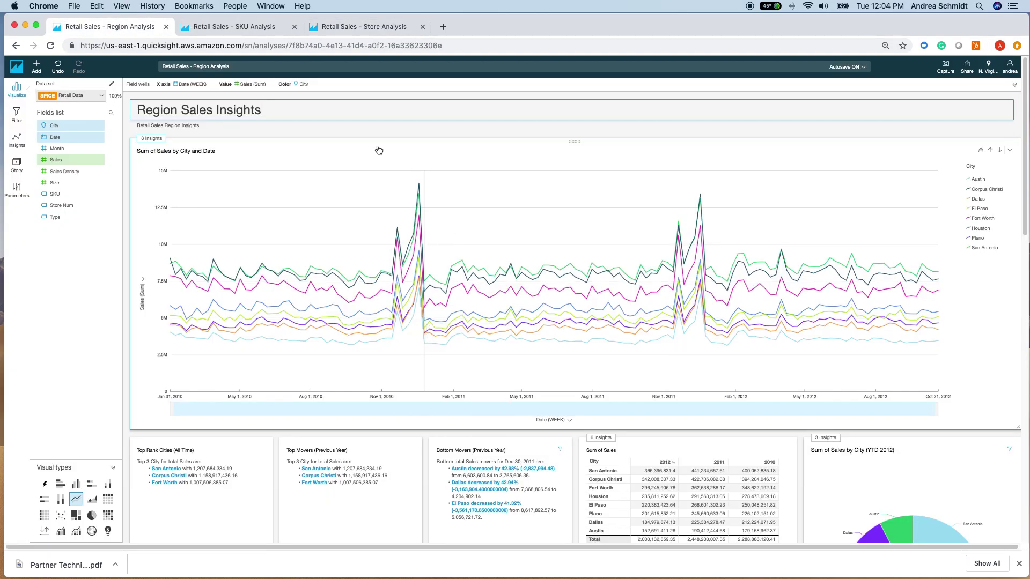
Open the Retail Data data set for editing from the analysis's Data sets list.
left_click(278, 112)
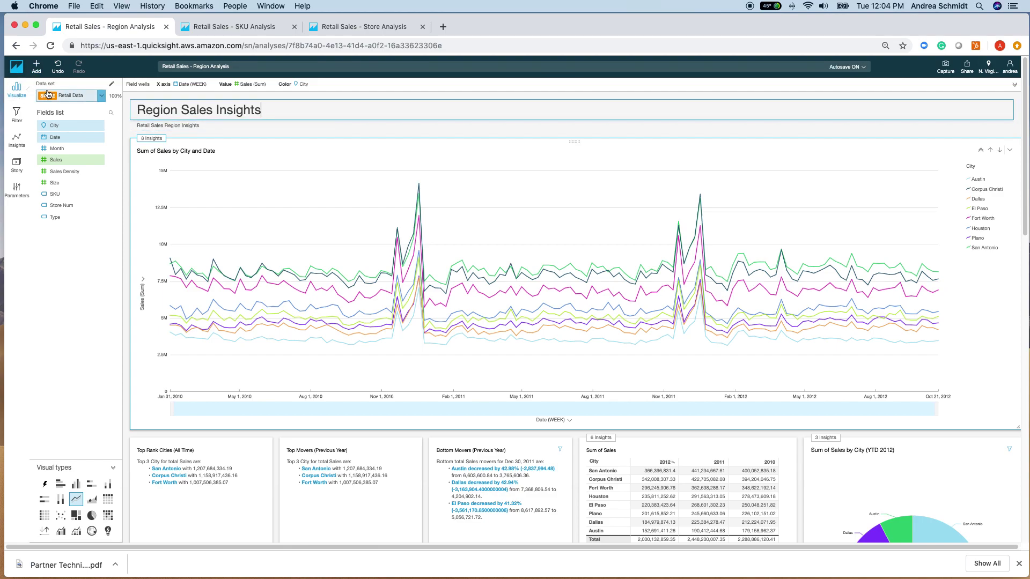
left_click(112, 84)
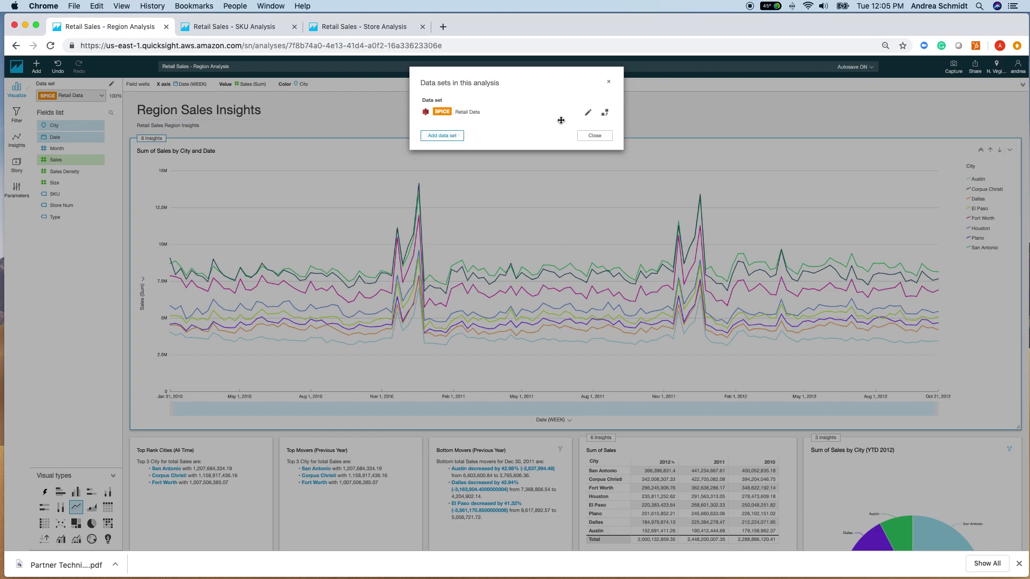
left_click(588, 112)
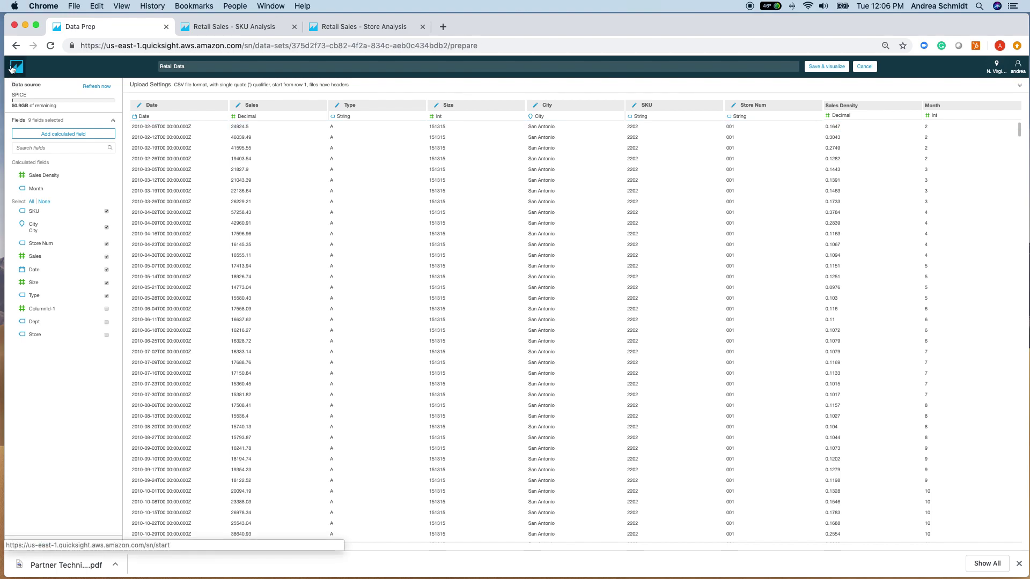
After reviewing the Retail Data fields and rows, go back to the QuickSight home page.
left_click(12, 69)
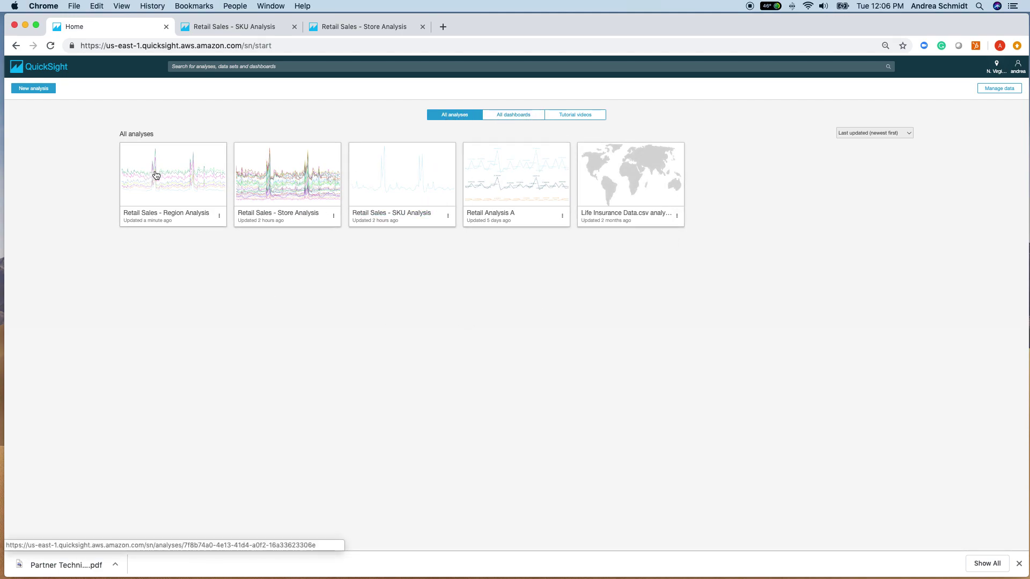
Browse all published dashboards, then switch back to the list of all analyses.
left_click(516, 117)
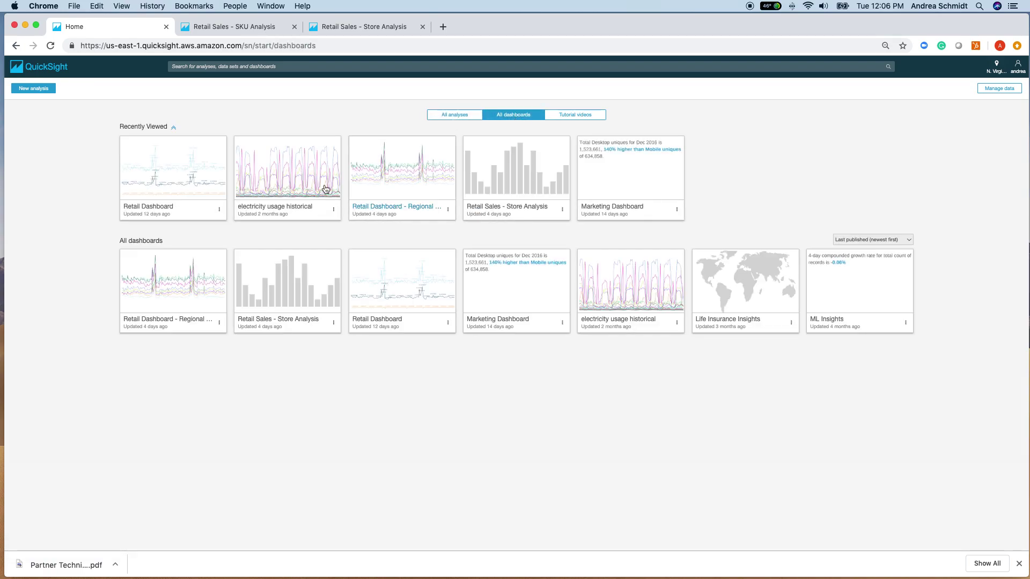
left_click(456, 117)
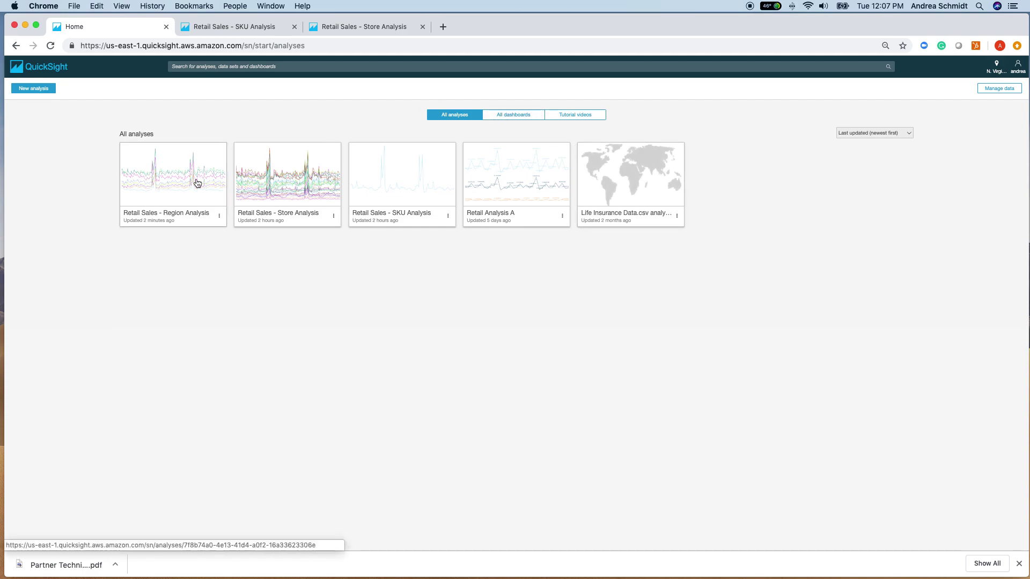
left_click(152, 183)
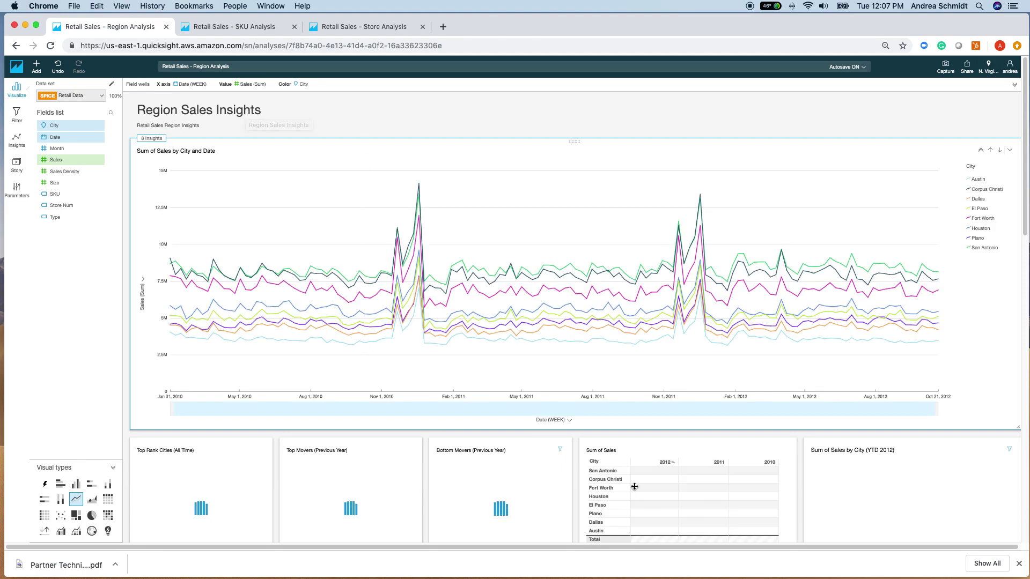
left_click(557, 420)
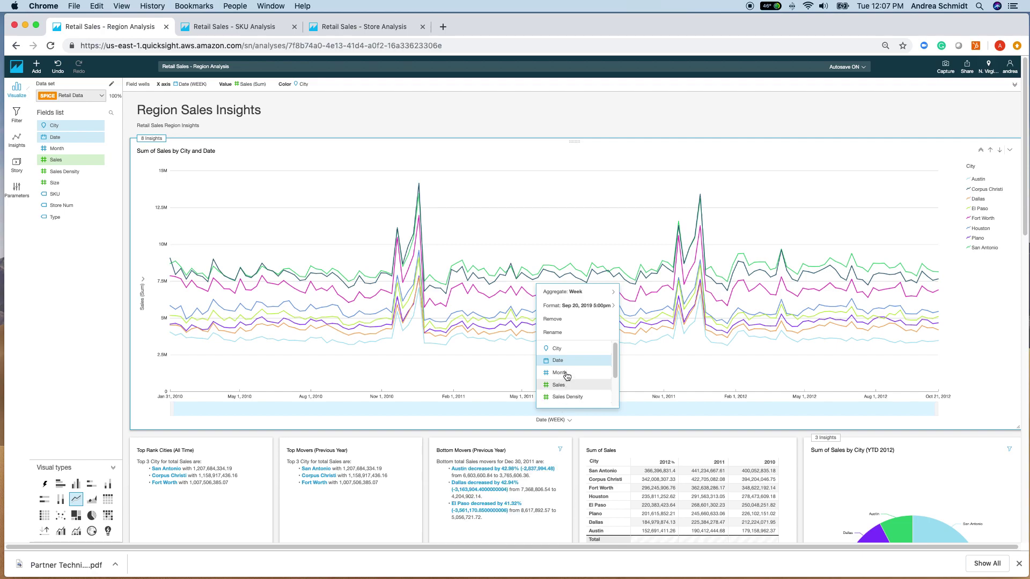
mouse_move(574, 296)
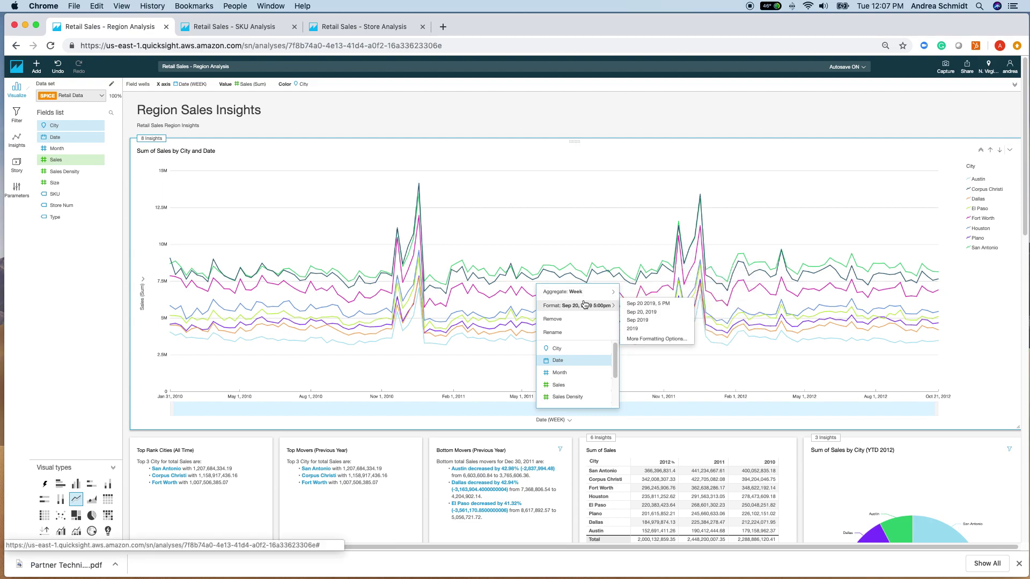
left_click(544, 151)
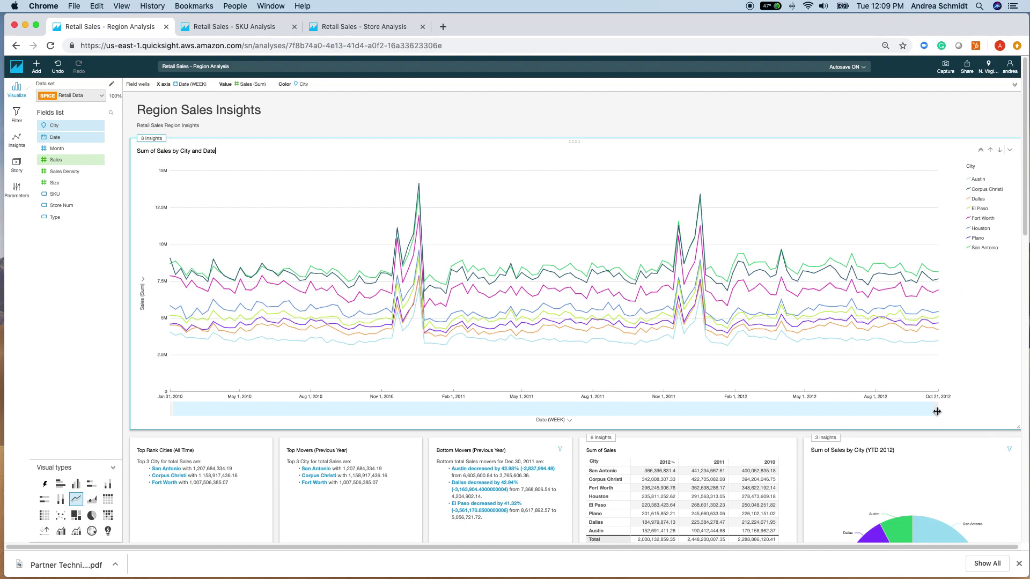
left_click_drag(936, 410, 998, 404)
Show the action menu and Chart Color options for Corpus Christi's Nov 20, 2011 value.
mouse_move(681, 228)
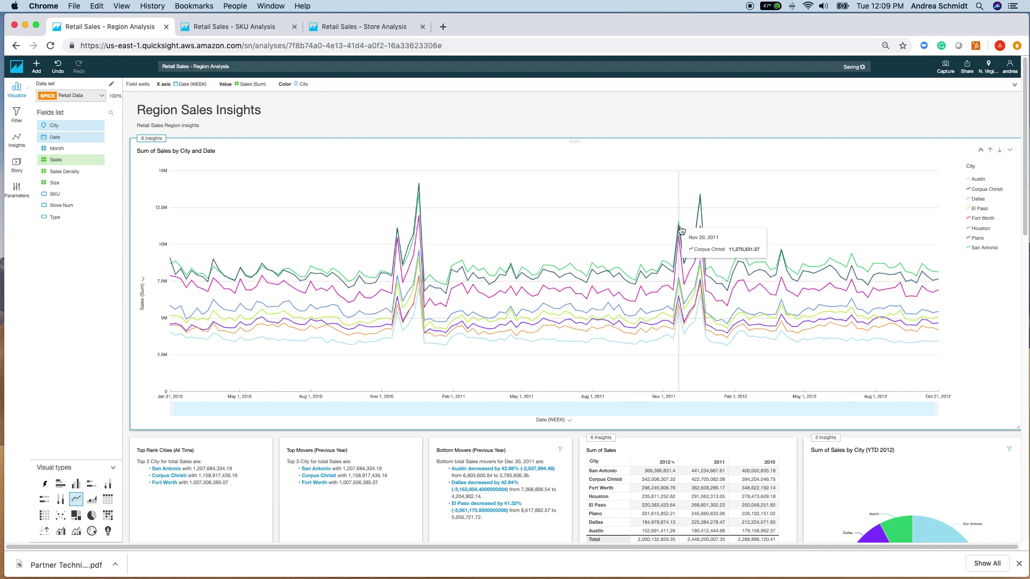
left_click(680, 227)
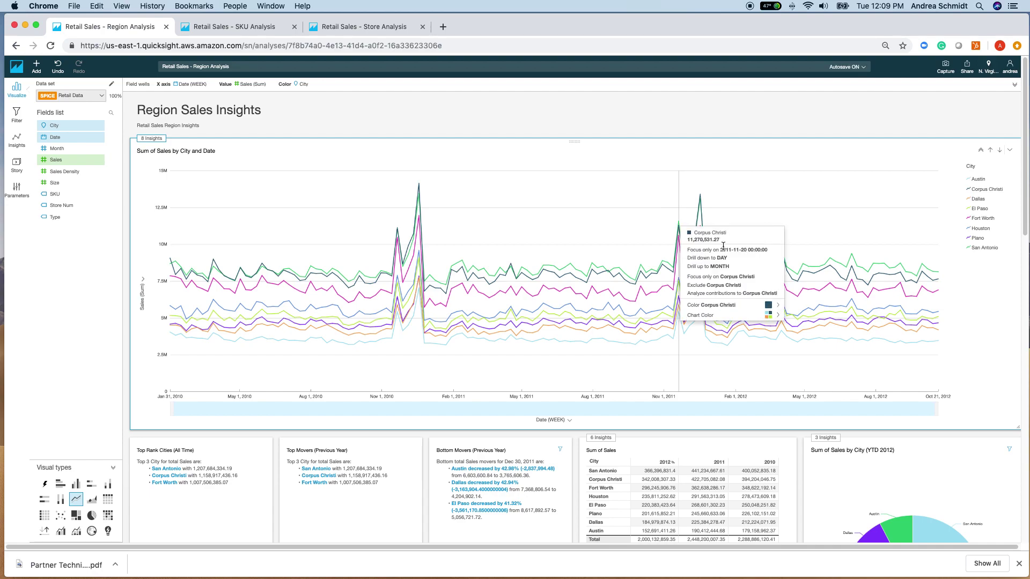
mouse_move(709, 315)
Check the Add menu for visuals and insights, then select the Top Rank Cities insight card.
scroll(965, 364, "down", 2)
scroll(965, 365, "down", 7)
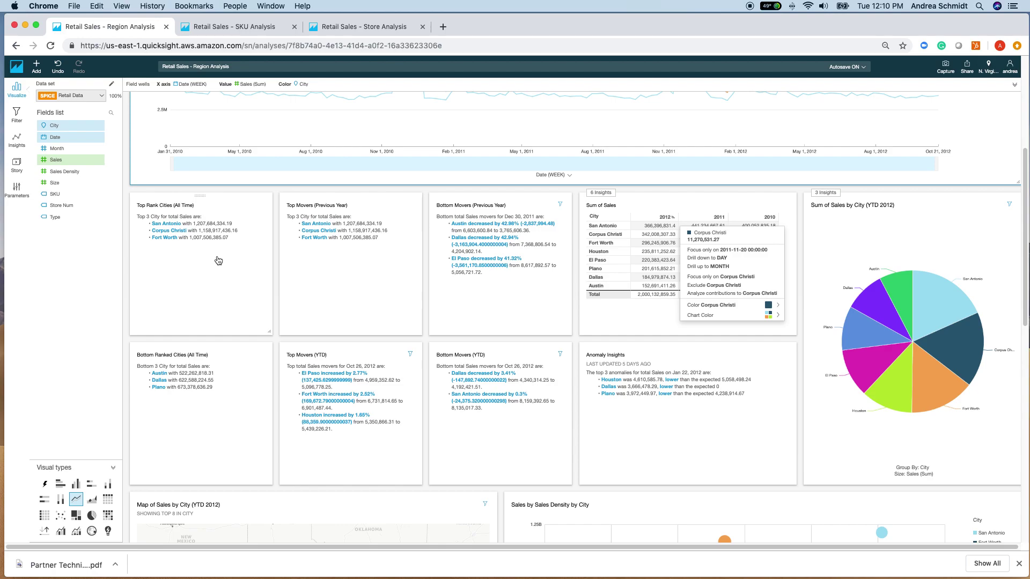
left_click(37, 65)
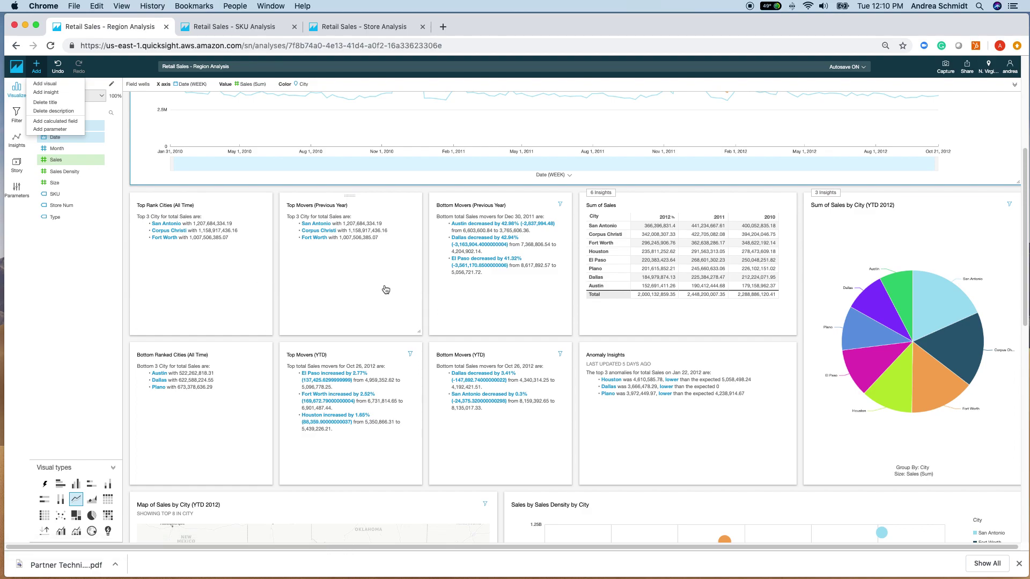
left_click(239, 304)
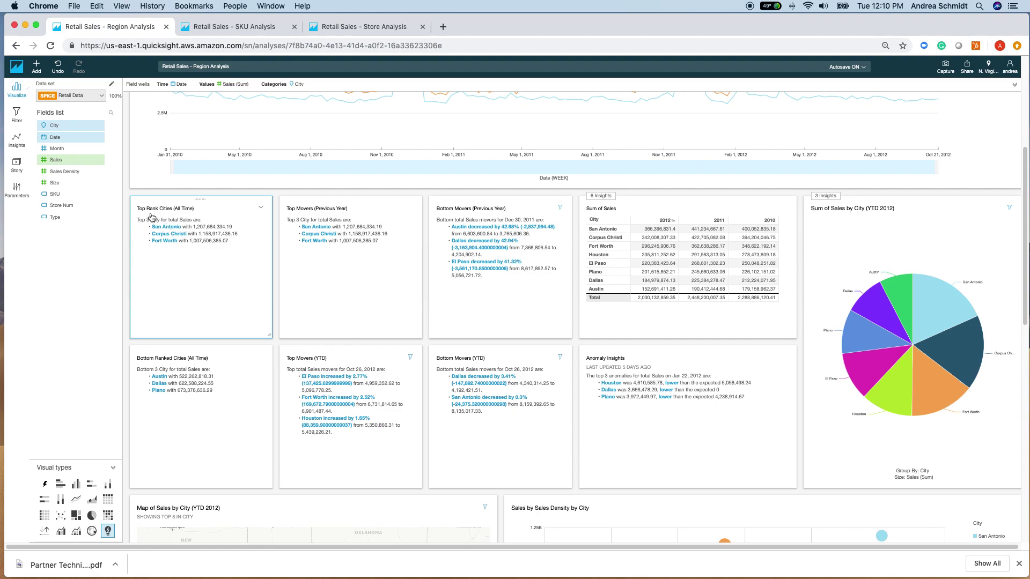
left_click_drag(150, 217, 227, 301)
Select the Bottom Ranked and Top Rank Cities cards, then the weekly sales line chart.
left_click(216, 422)
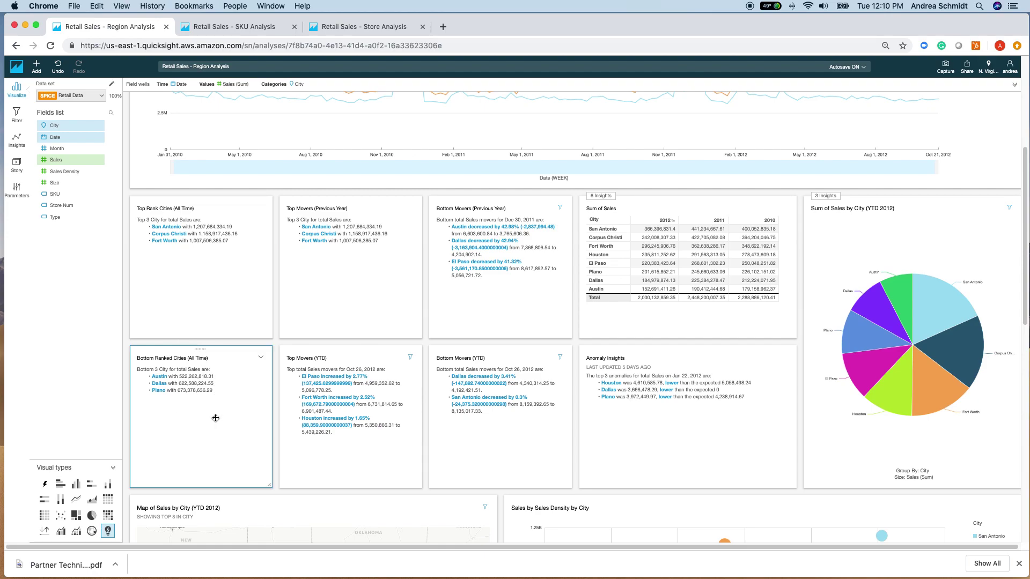
left_click(208, 319)
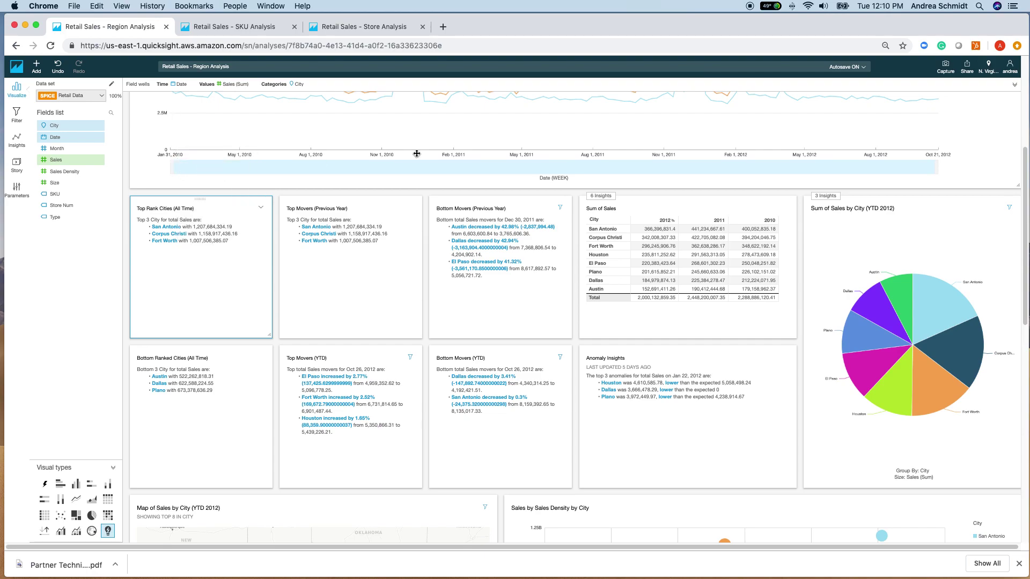
left_click(941, 171)
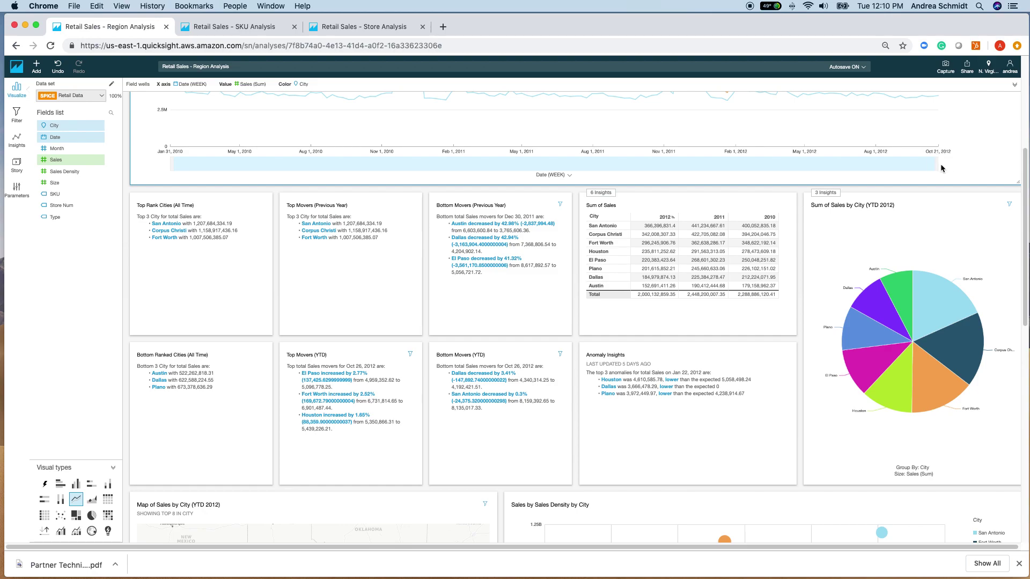
mouse_move(170, 154)
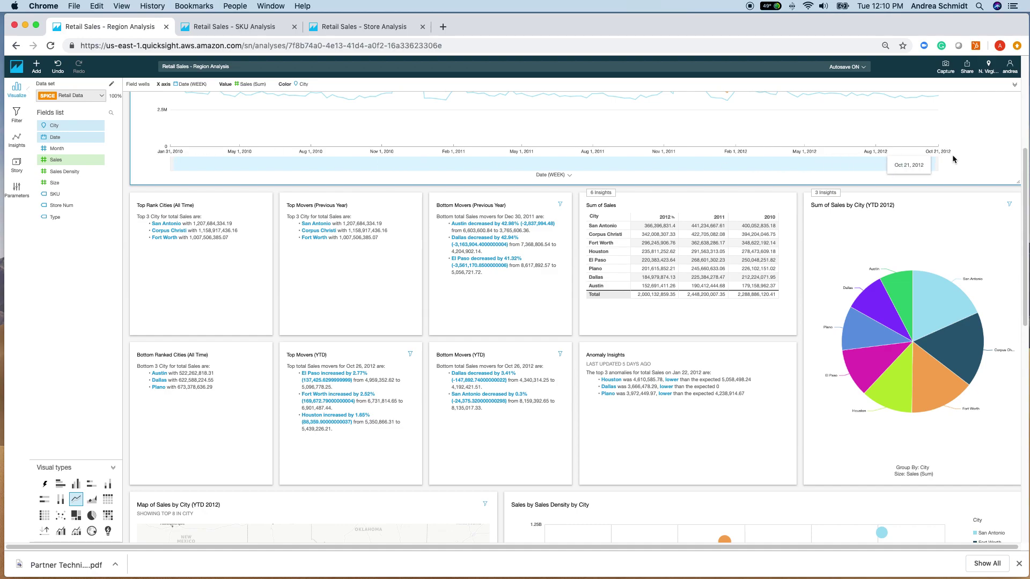
mouse_move(937, 149)
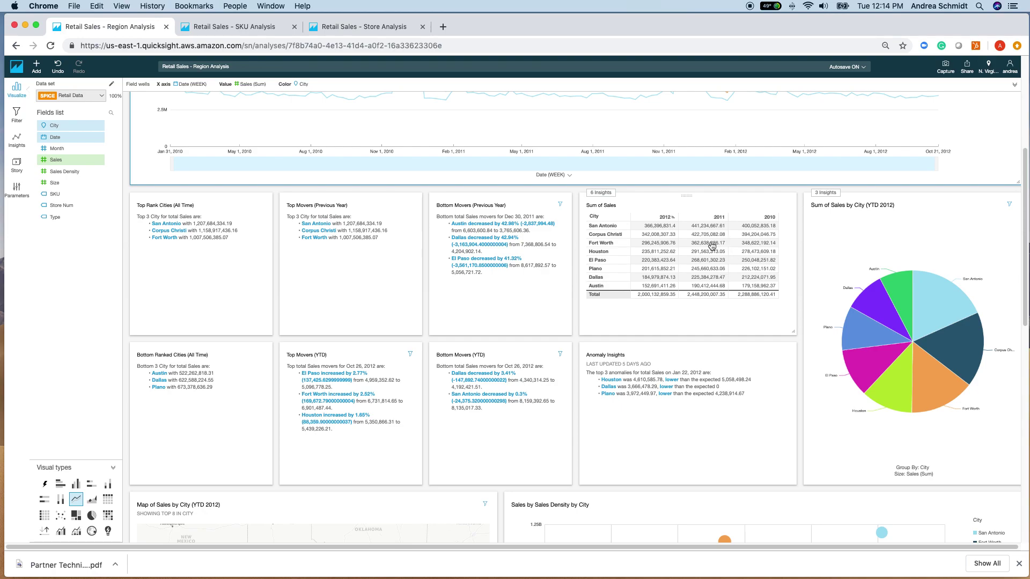
mouse_move(712, 246)
mouse_move(751, 293)
mouse_move(697, 271)
mouse_move(694, 302)
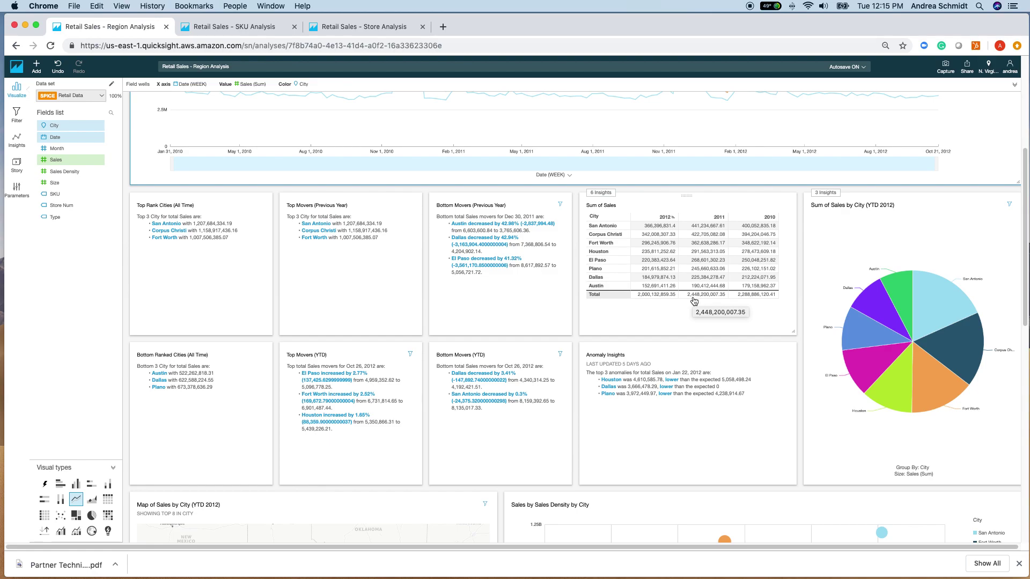
mouse_move(643, 298)
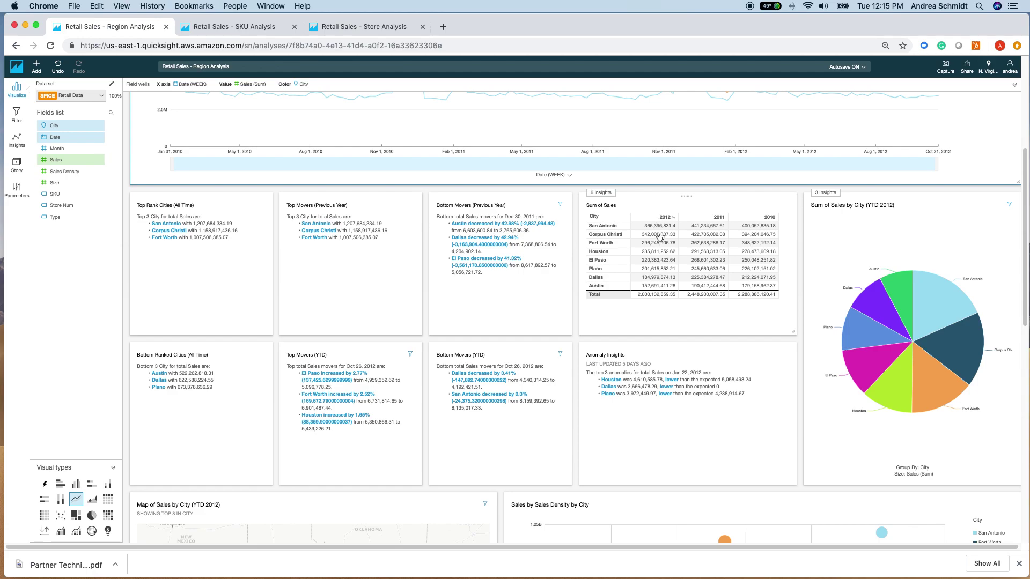
left_click(700, 320)
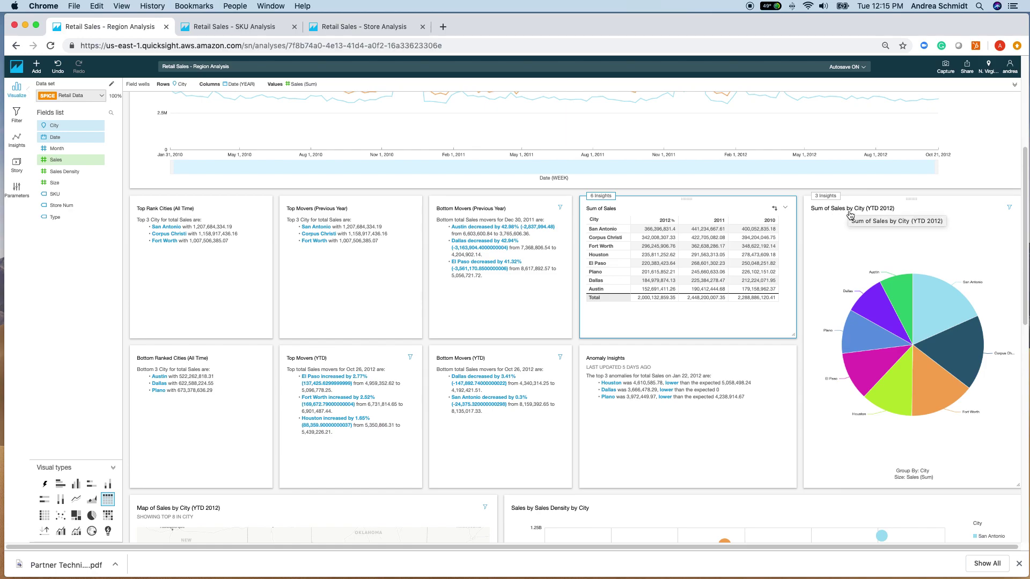
Inspect the city slices of the Sum of Sales by City (YTD 2012) pie chart.
mouse_move(872, 372)
mouse_move(873, 310)
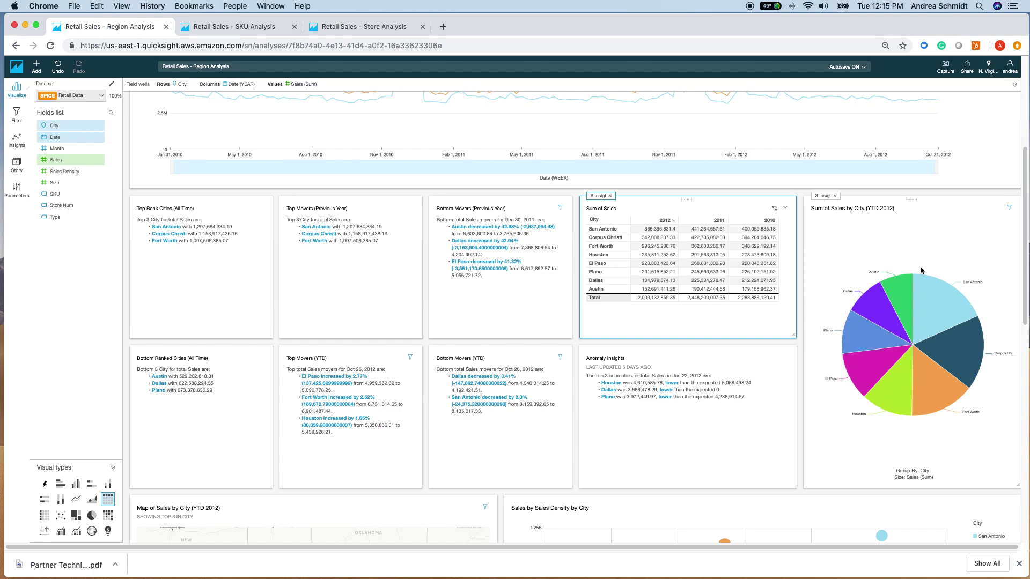
mouse_move(937, 396)
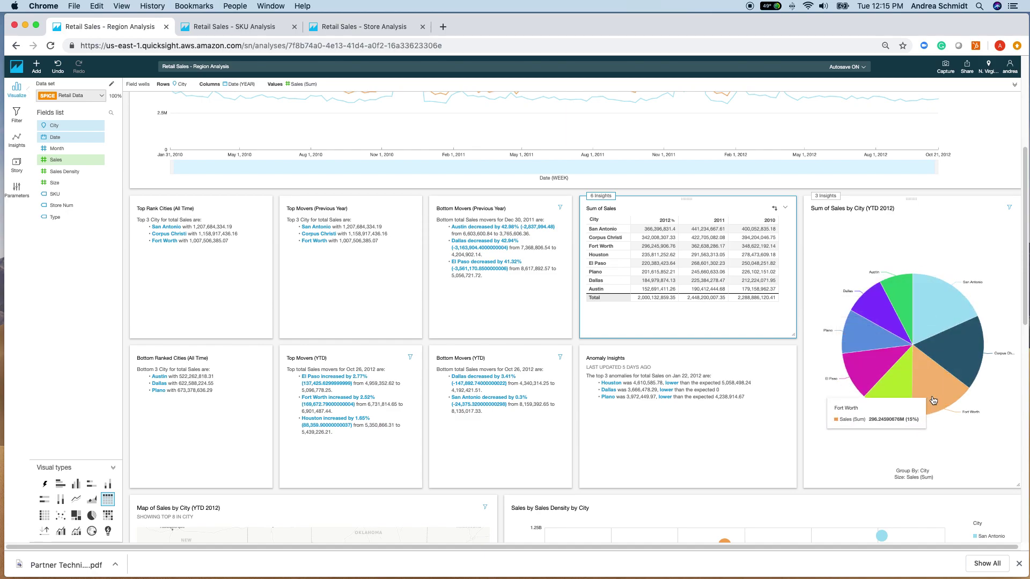
mouse_move(960, 305)
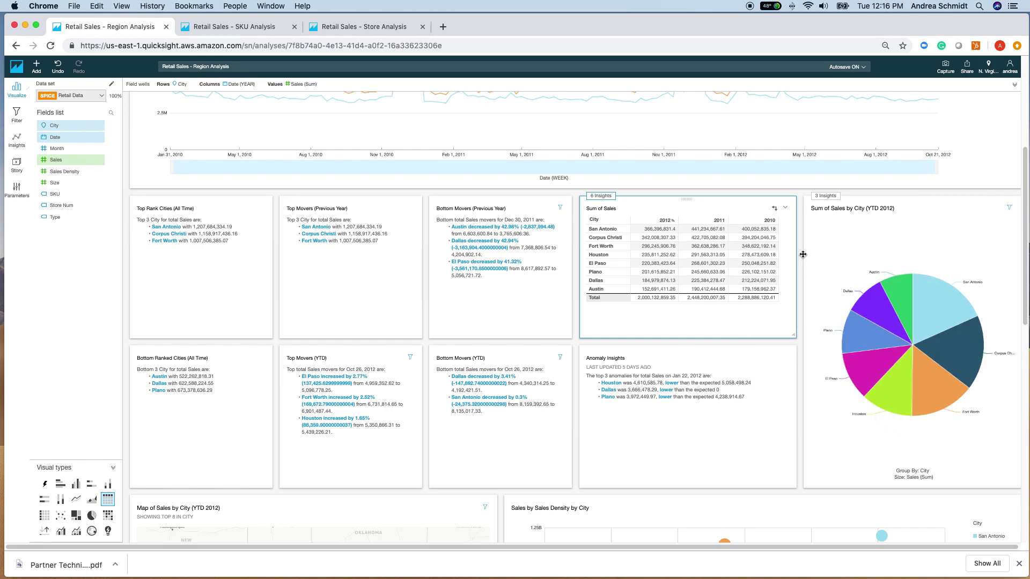
Highlight the Anomaly Insights sentence on Houston's 4,610,585.78 sales versus expected 5,058,498.24.
scroll(713, 486, "down", 5)
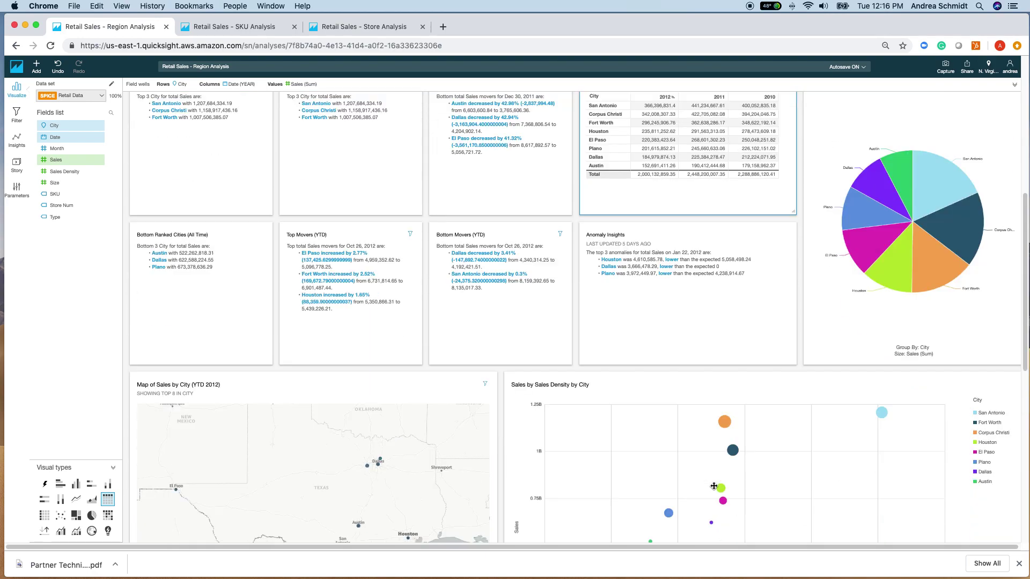
left_click(636, 300)
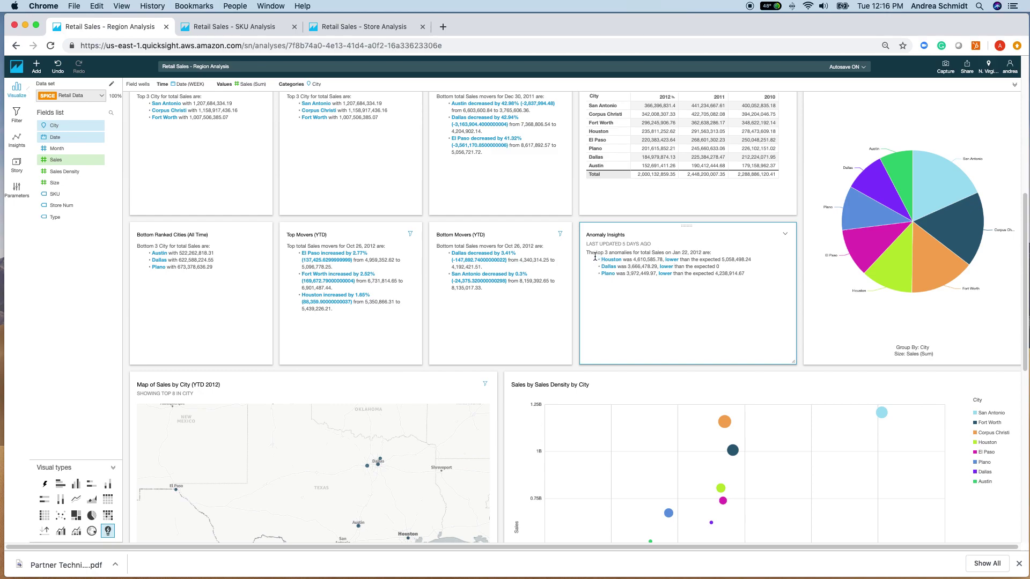
left_click_drag(588, 255, 715, 253)
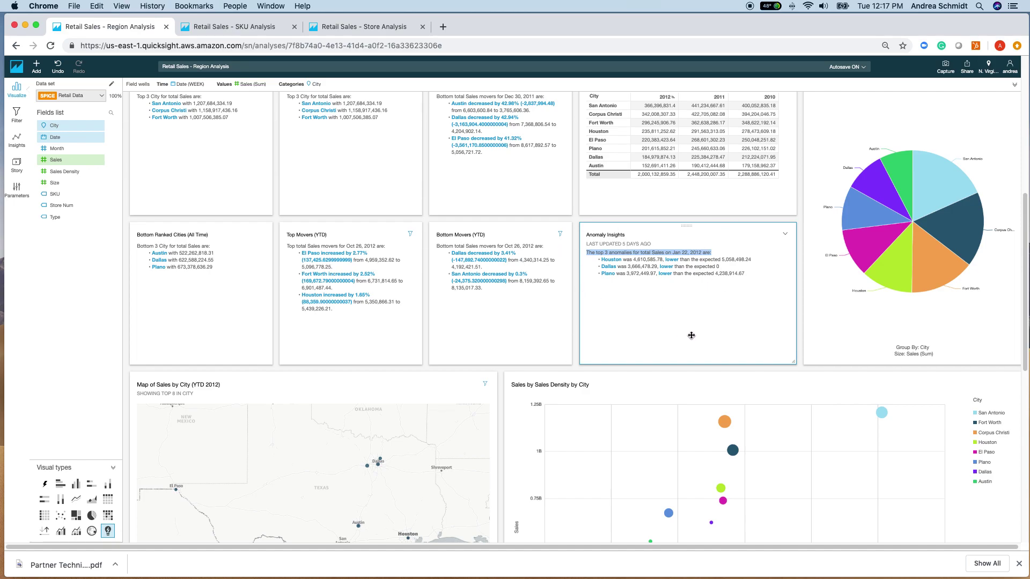
left_click(700, 236)
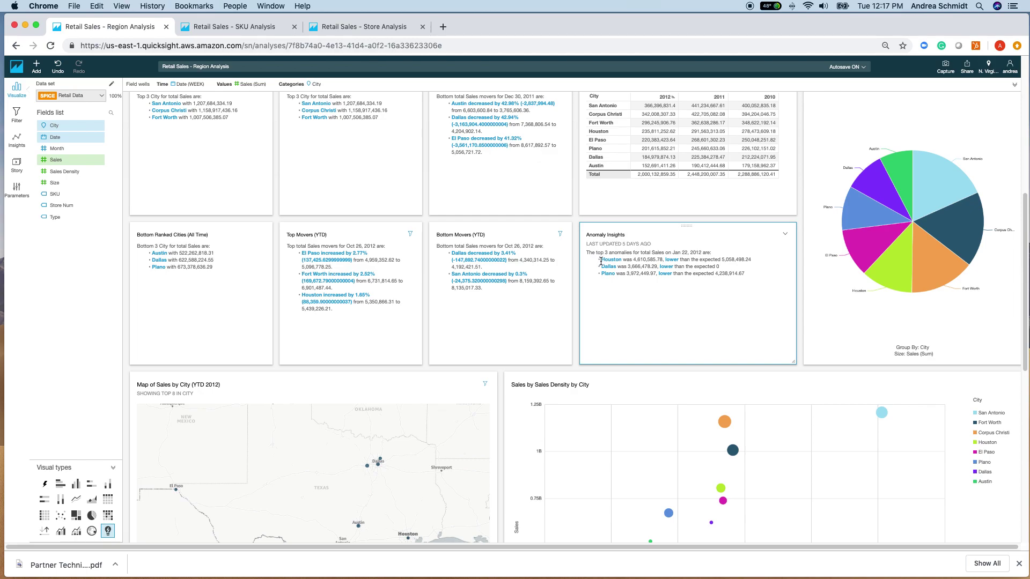
left_click_drag(601, 261, 751, 258)
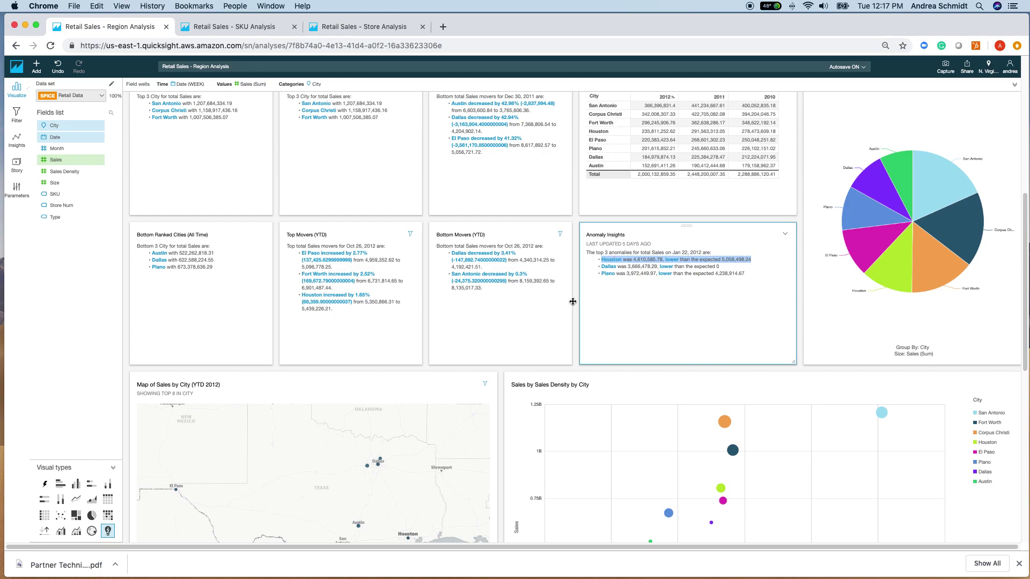
Clear the Houston sentence highlight and scroll down to the sales map.
scroll(612, 295, "up", 7)
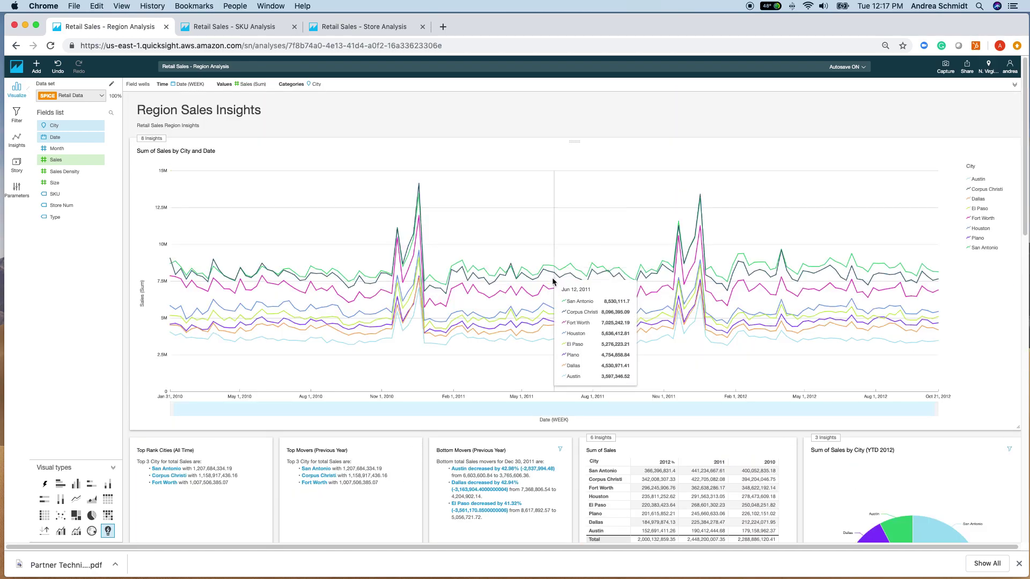
scroll(657, 308, "down", 10)
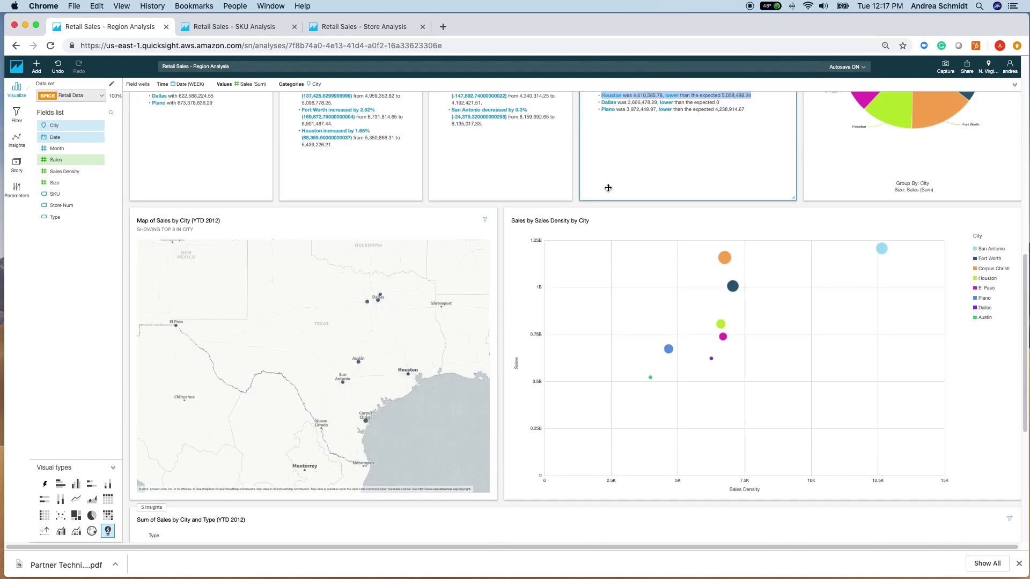
scroll(609, 187, "up", 2)
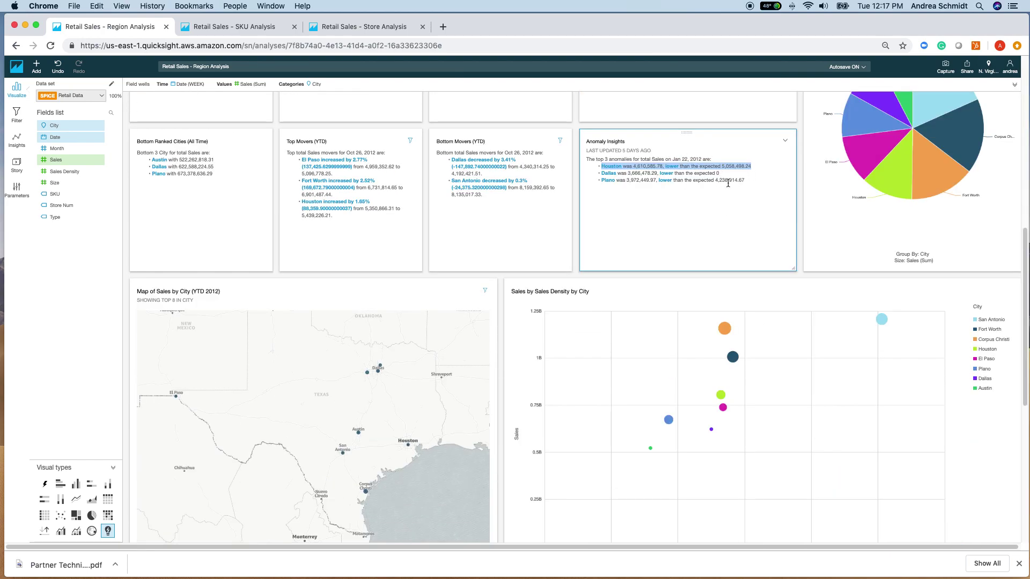
left_click(713, 175)
scroll(413, 356, "down", 5)
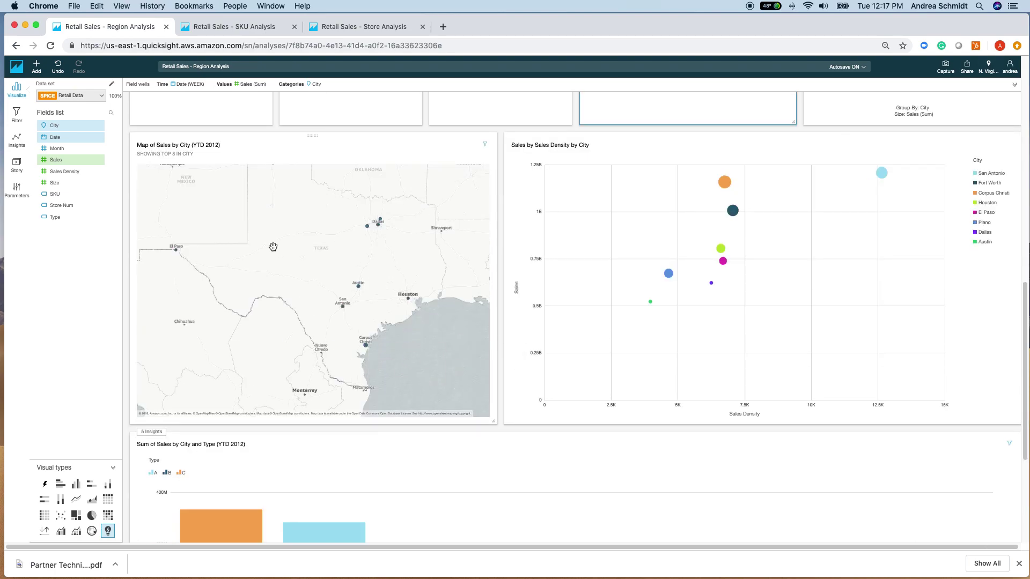
mouse_move(175, 248)
Zoom the Map of Sales by City out to North America, then back in on Texas and the Gulf coast.
left_click(460, 378)
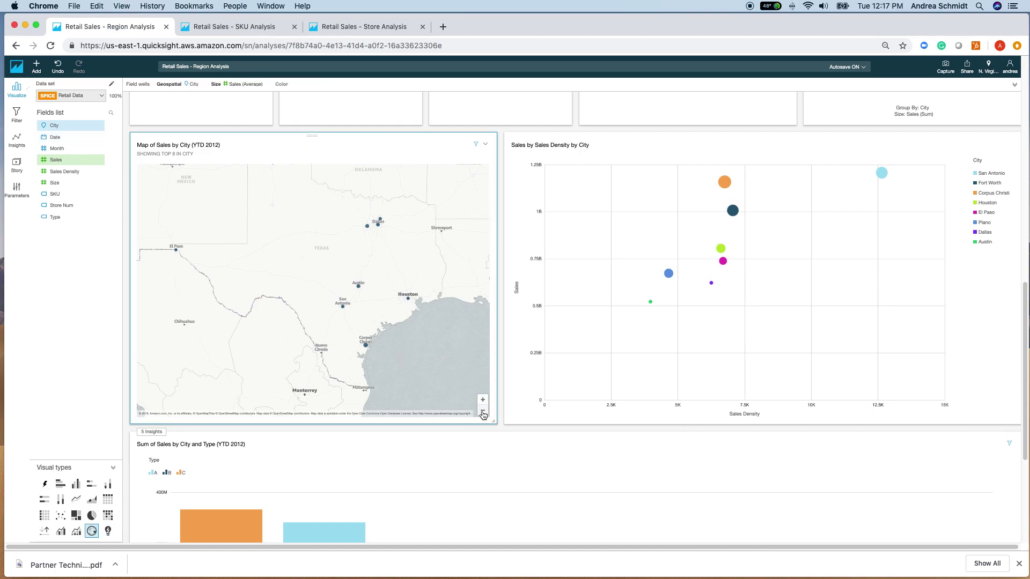
left_click(483, 411)
left_click(483, 412)
left_click_drag(384, 338, 381, 364)
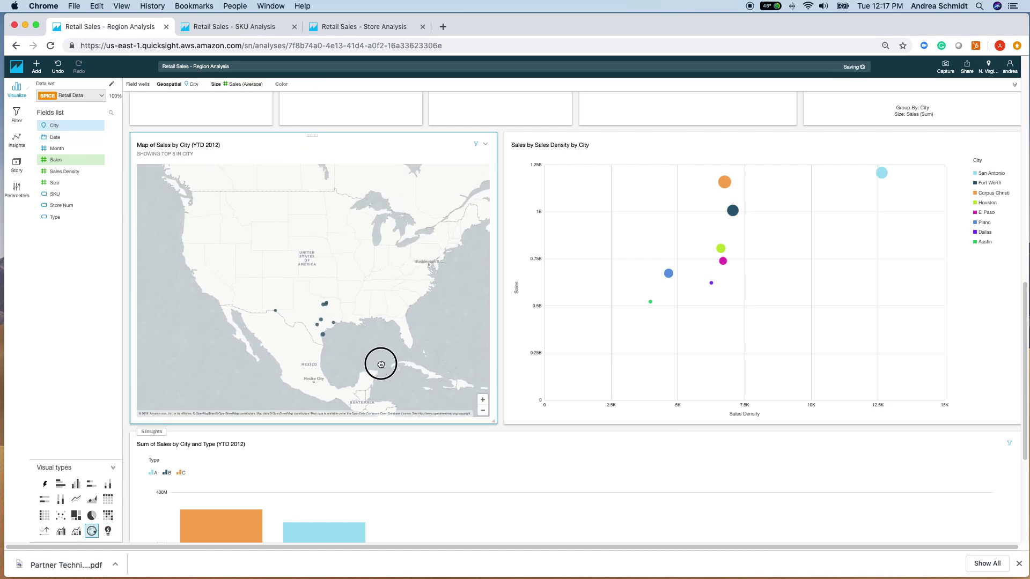
left_click(483, 400)
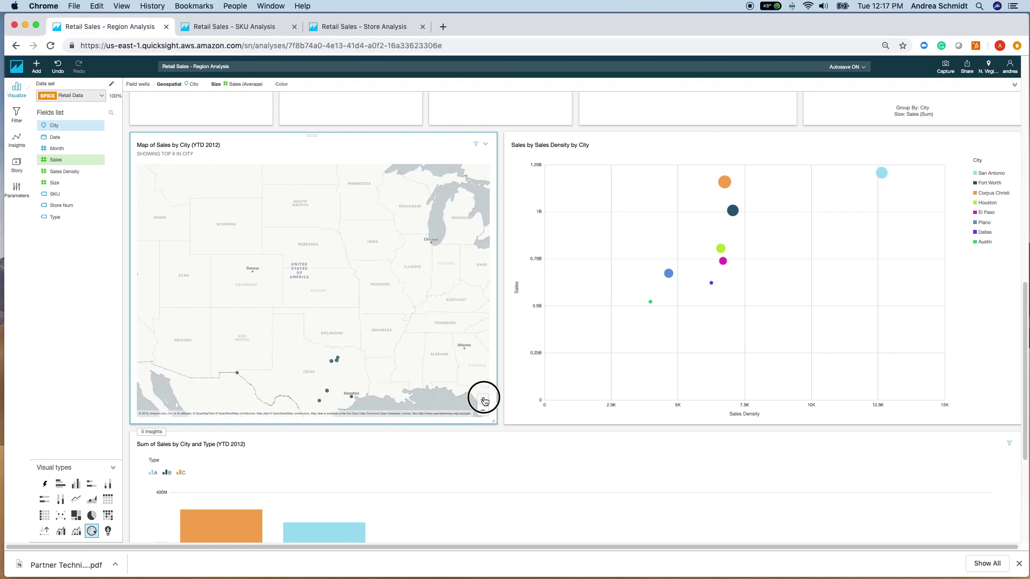
left_click(483, 399)
left_click_drag(418, 376, 405, 214)
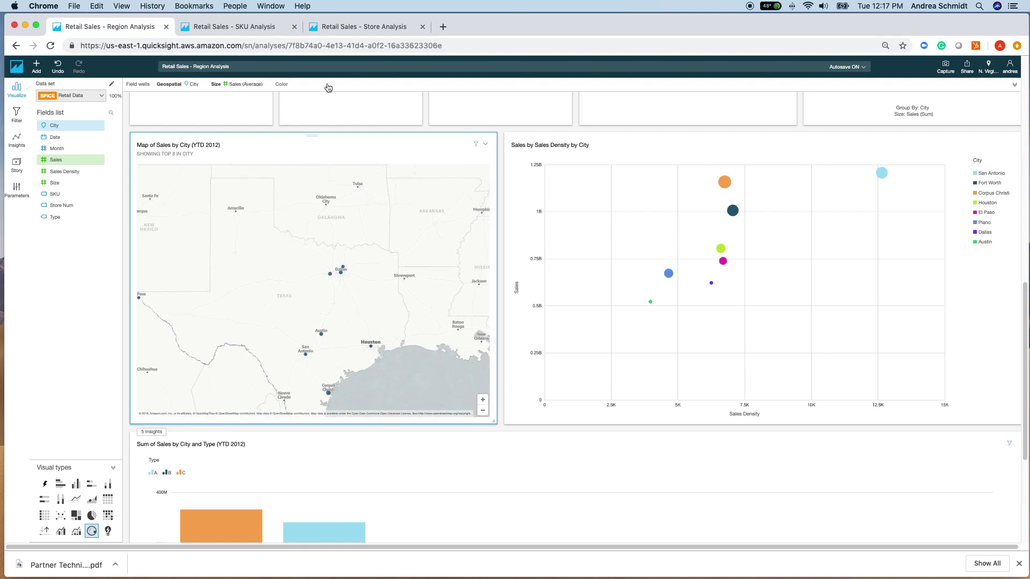
Put the Type field in the map's Color well, then zoom and pan to centre Dallas–Fort Worth.
left_click(331, 88)
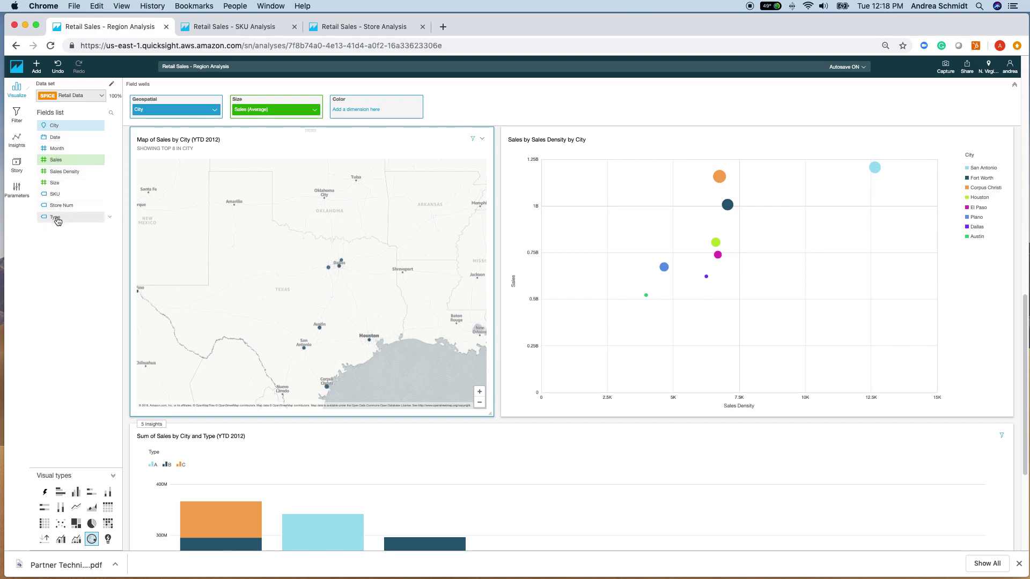
left_click_drag(55, 216, 371, 114)
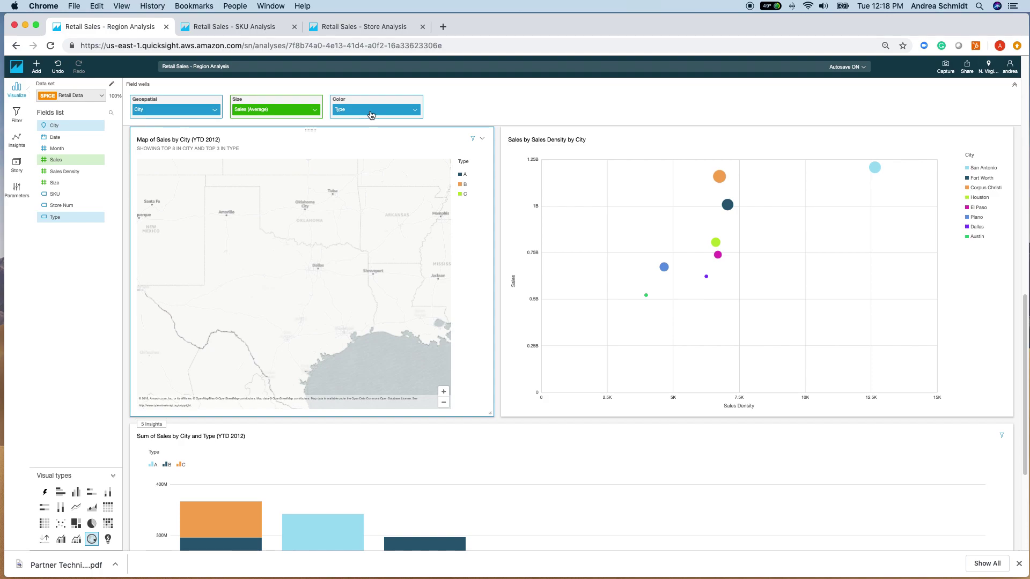
left_click(443, 393)
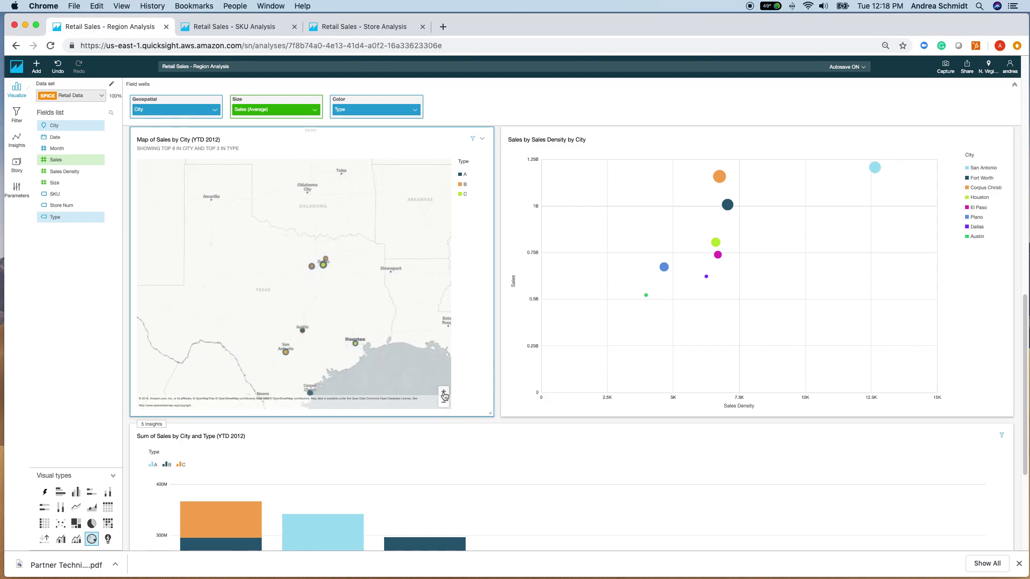
left_click(443, 393)
left_click_drag(329, 258, 329, 312)
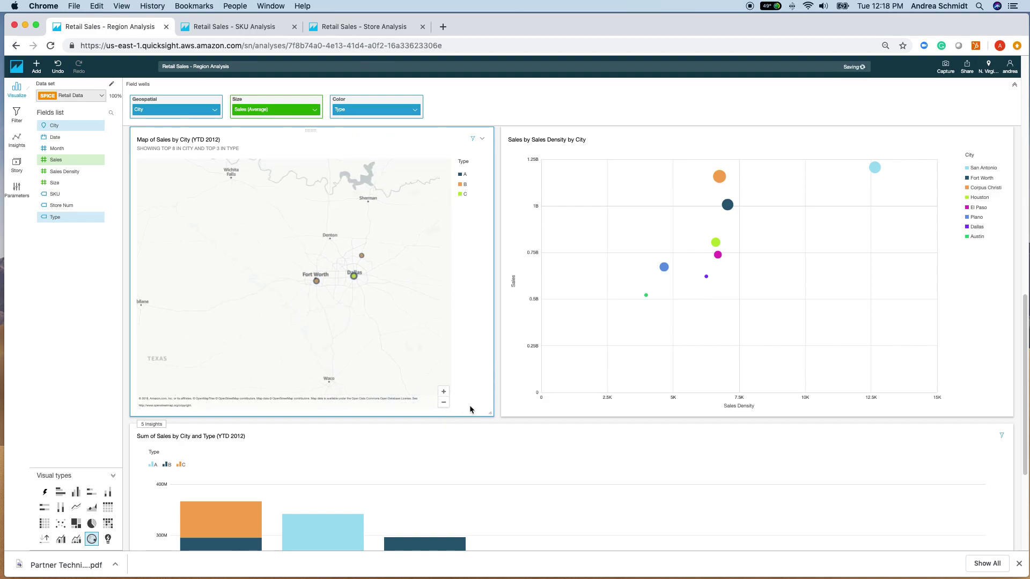
left_click(444, 391)
left_click_drag(416, 340, 349, 352)
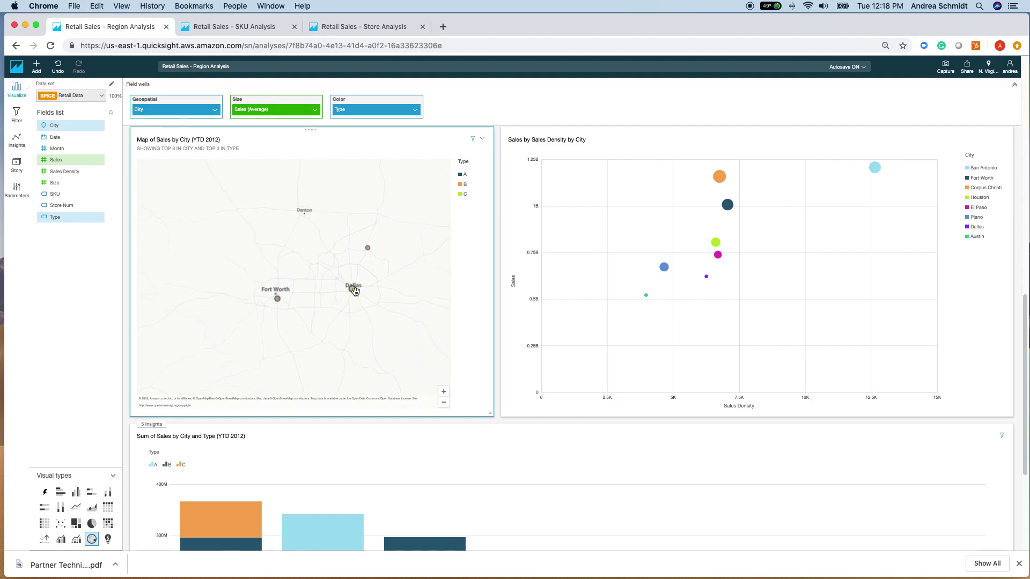
mouse_move(352, 289)
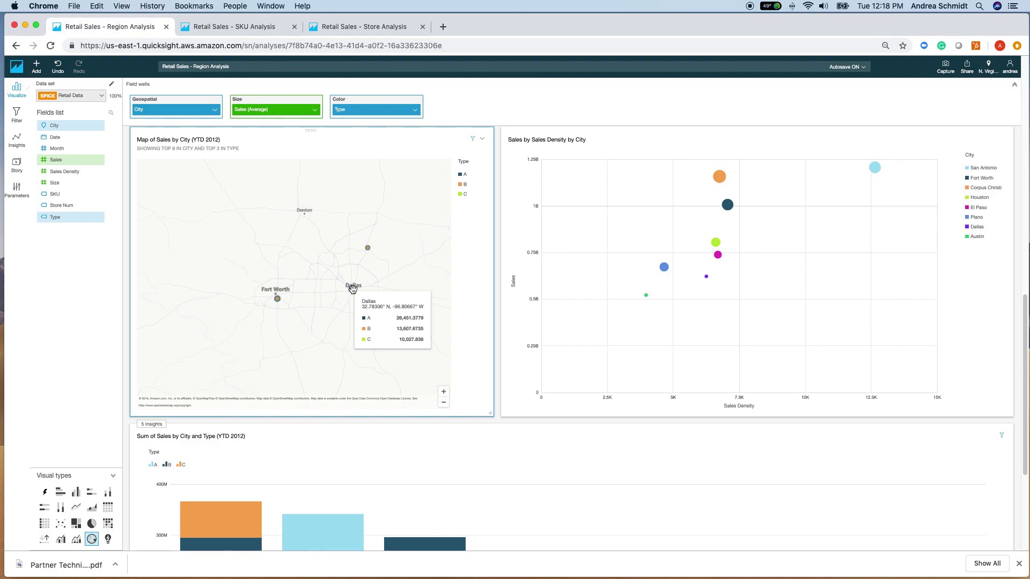
Remove Type from the map's Color well, then zoom out and pan across Texas toward the Gulf coast.
left_click(415, 109)
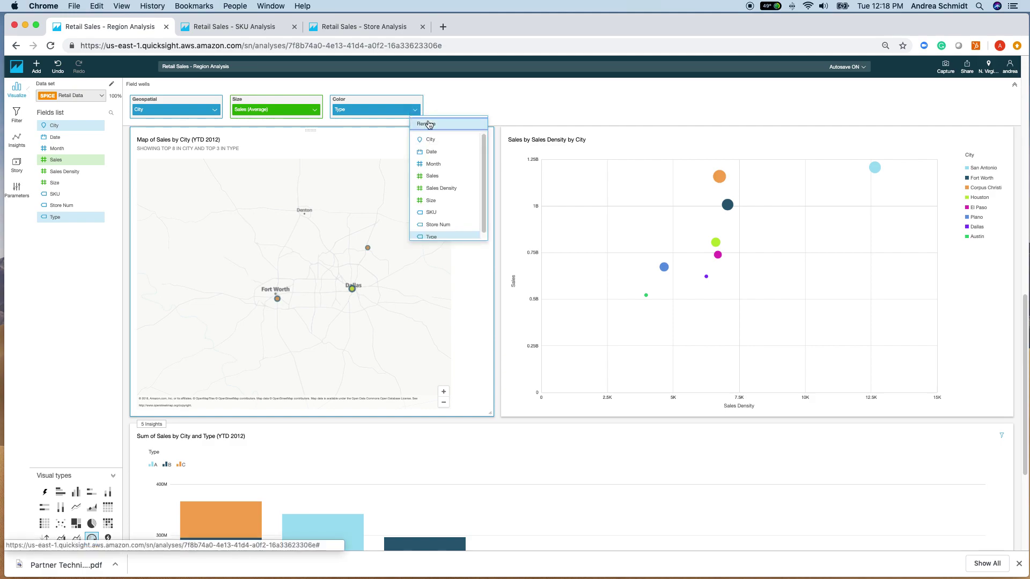
left_click(427, 125)
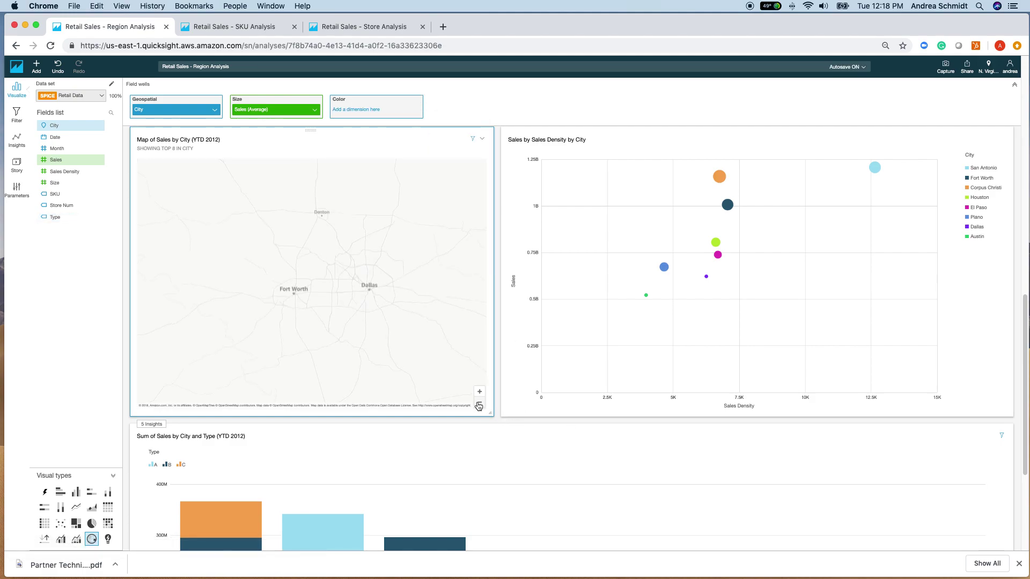
left_click(479, 406)
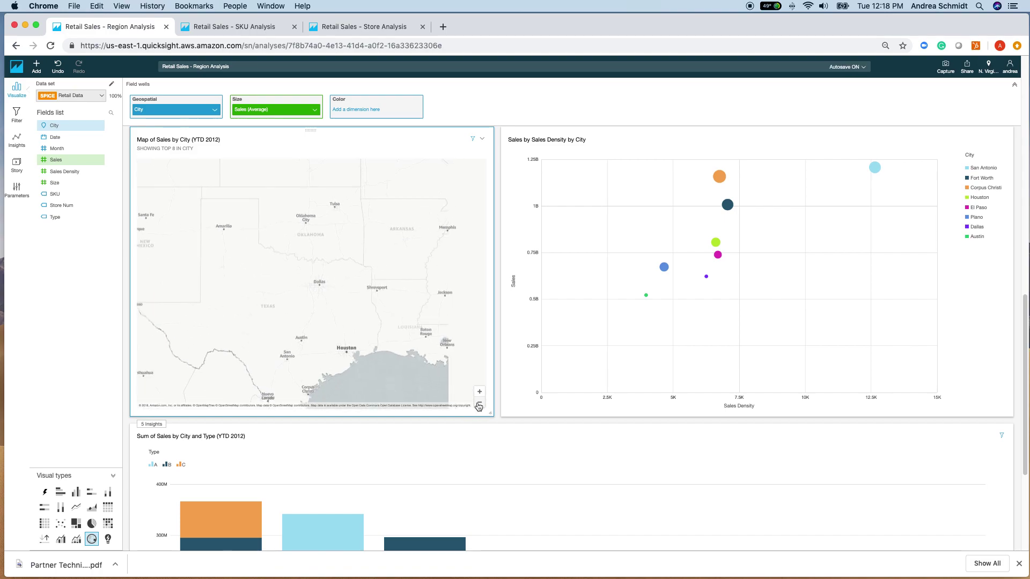
left_click_drag(365, 354, 394, 301)
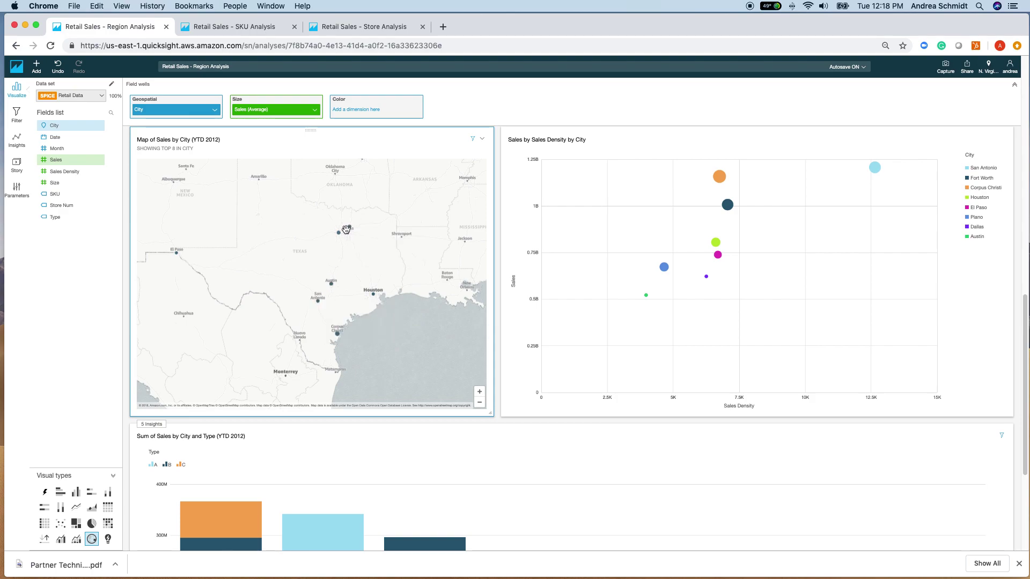
mouse_move(348, 230)
scroll(666, 266, "up", 1)
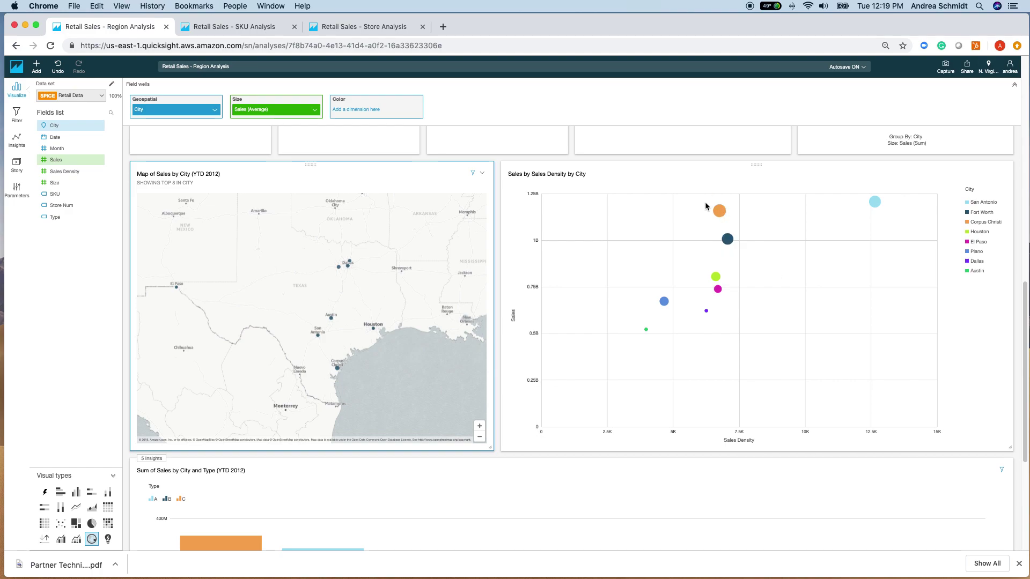
Select the Sales by Sales Density by City scatter plot to show its Sales Density, Sales, City and Size fields.
mouse_move(719, 211)
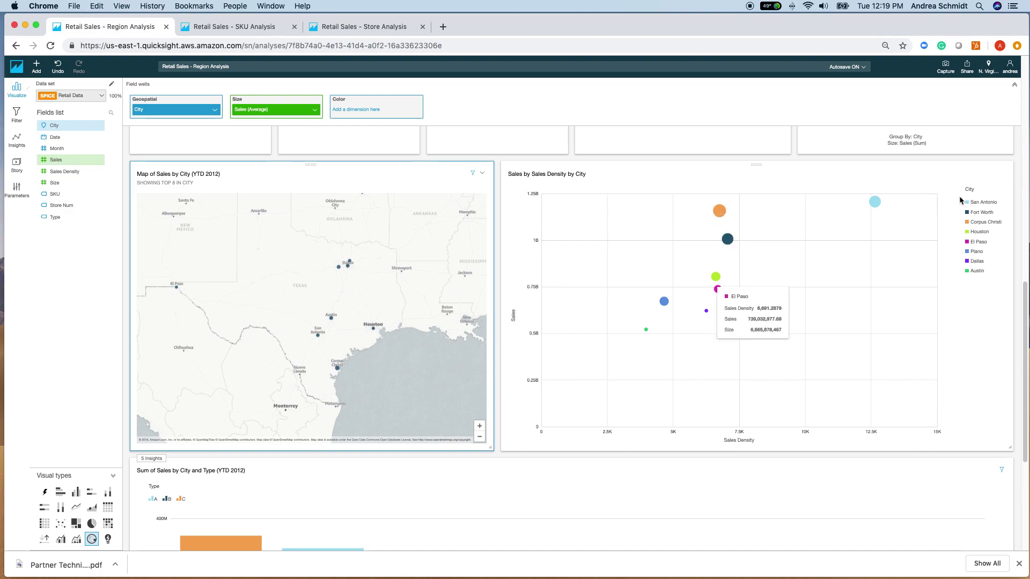
mouse_move(875, 204)
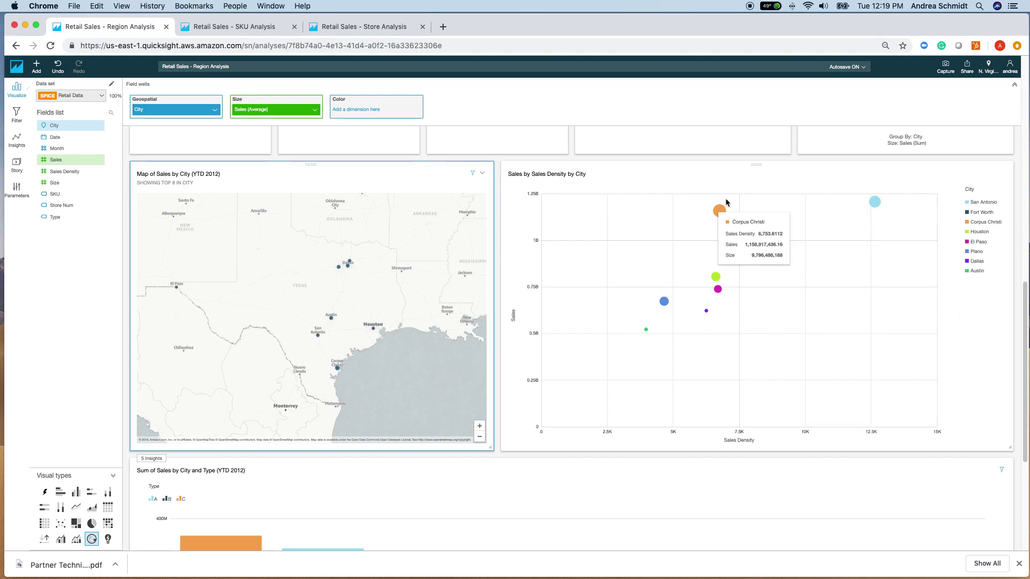
mouse_move(725, 244)
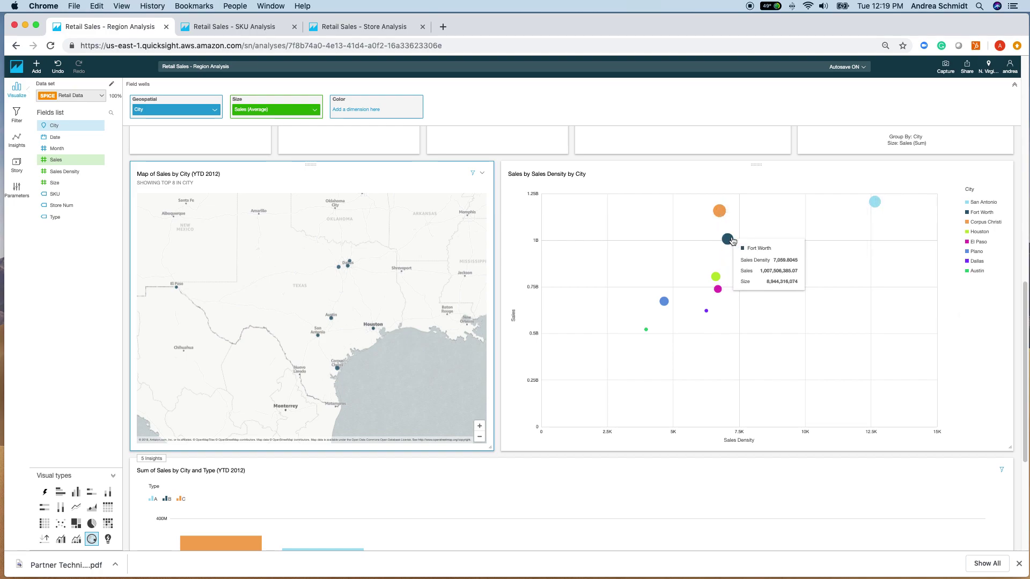
left_click(782, 235)
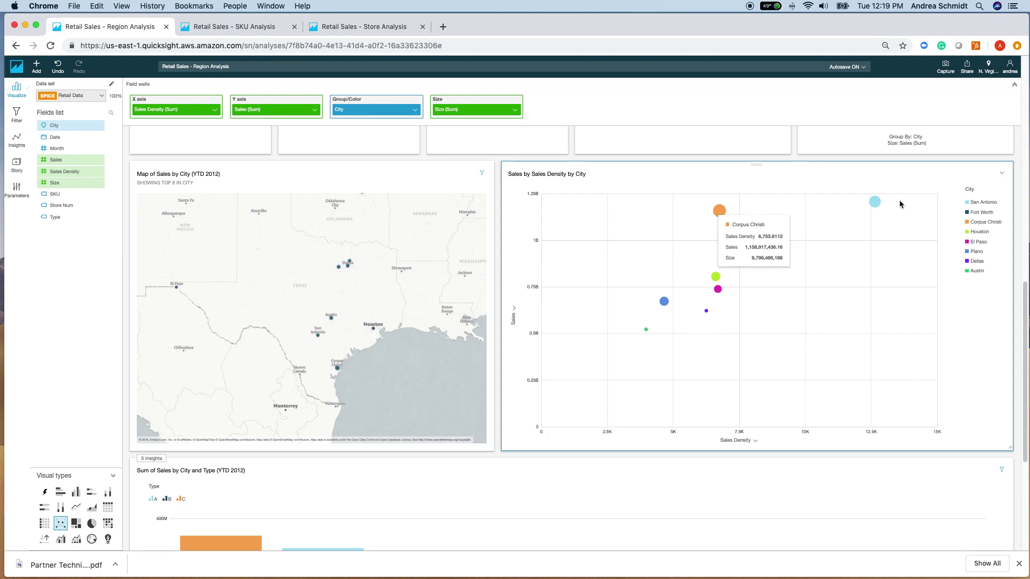
mouse_move(873, 206)
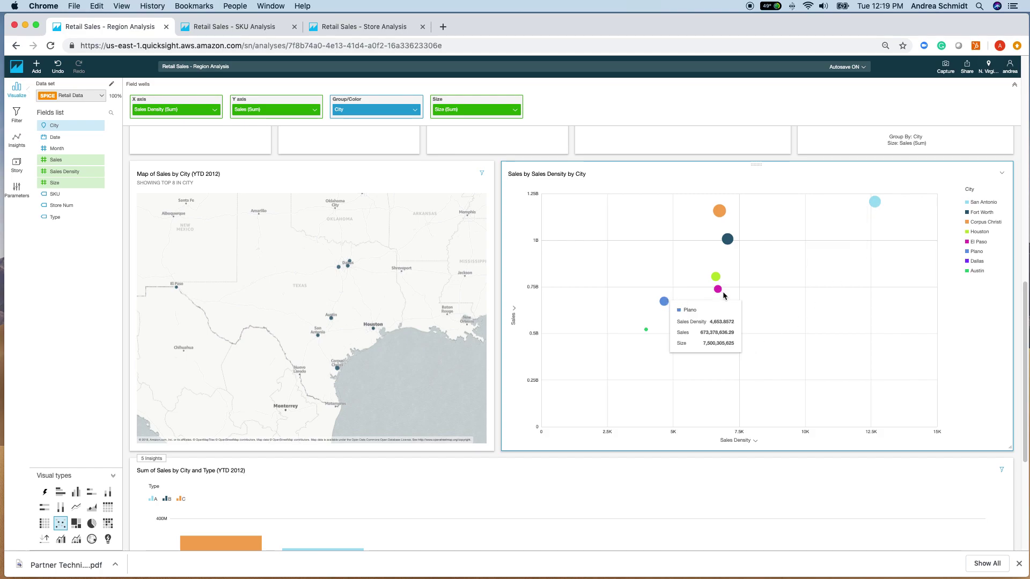
mouse_move(706, 314)
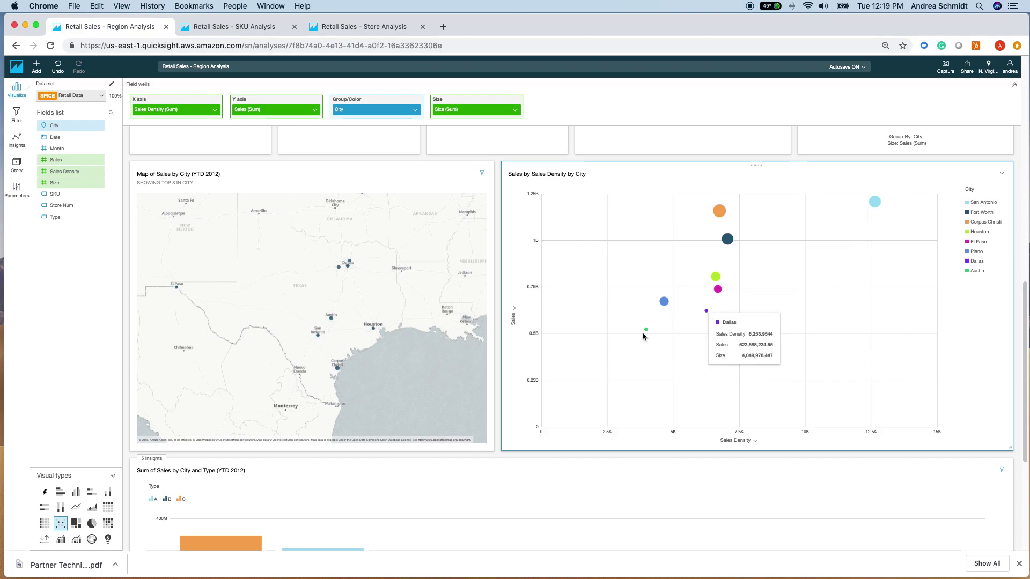
mouse_move(646, 331)
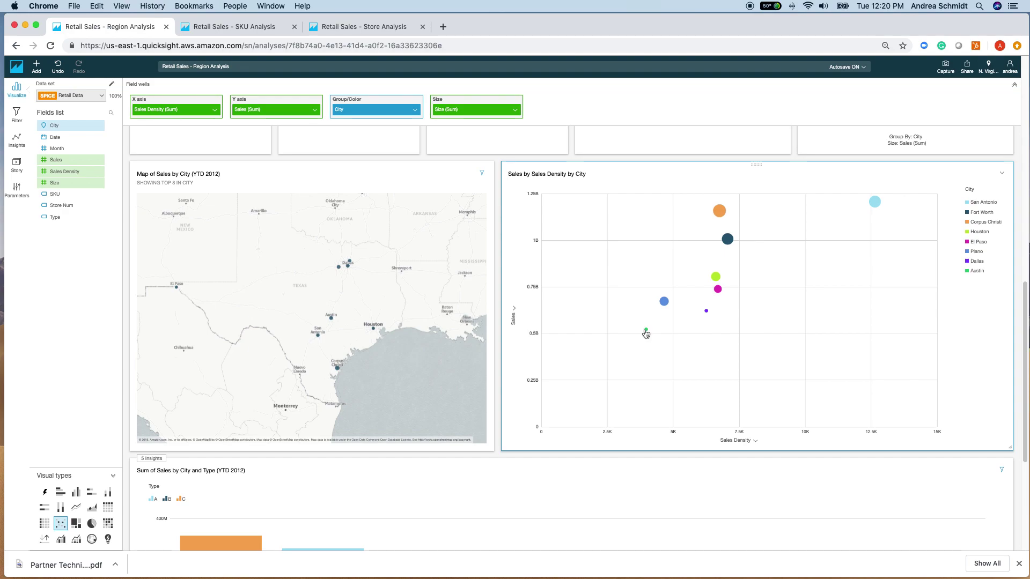
mouse_move(708, 315)
Scroll down to the Sum of Sales by City and Type chart and read each city's type A, B and C values.
scroll(850, 319, "down", 5)
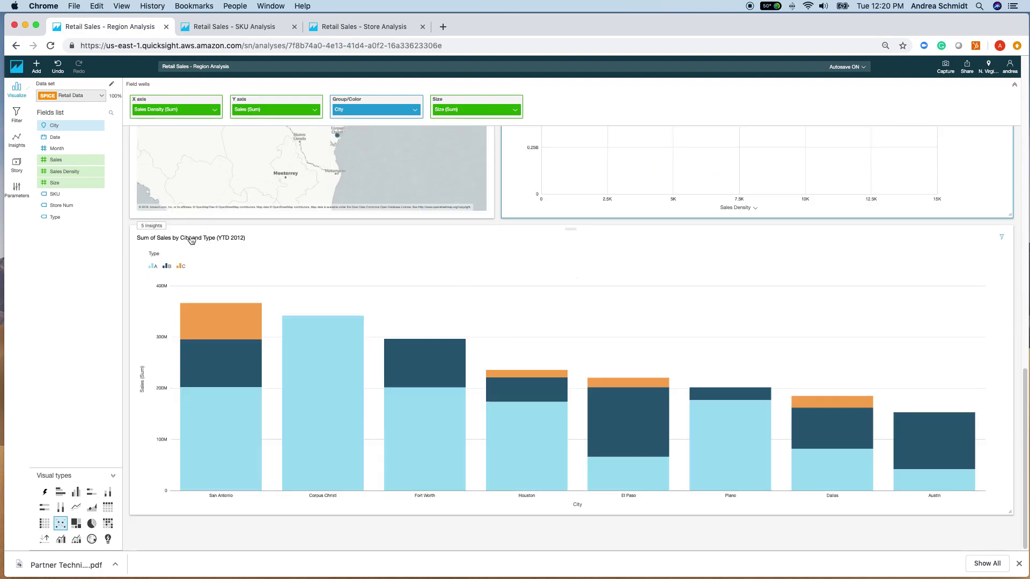
mouse_move(208, 386)
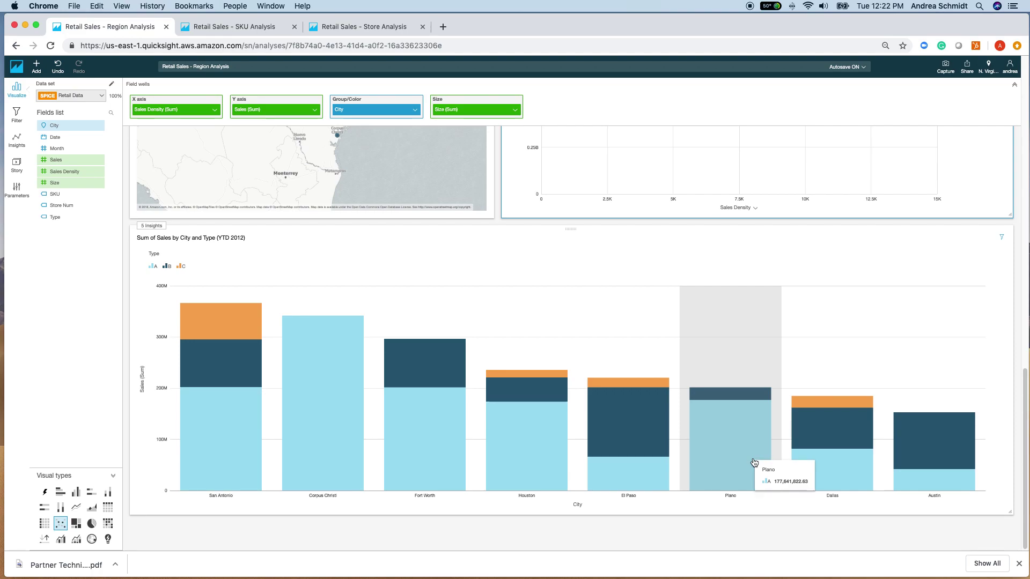
scroll(754, 461, "up", 5)
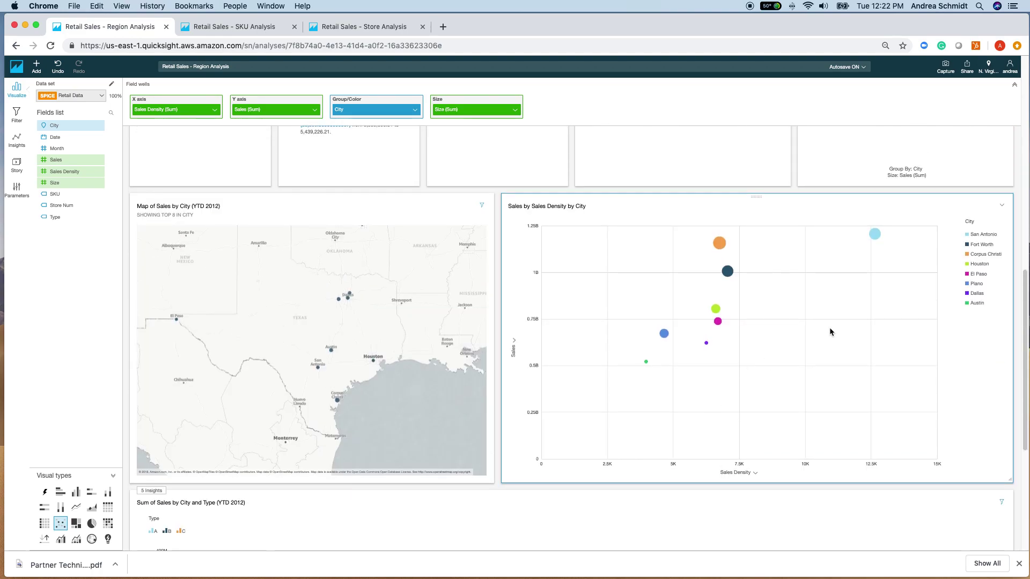
Scroll up to the Region Sales Insights title and the Sum of Sales by City and Date line chart.
scroll(628, 352, "up", 3)
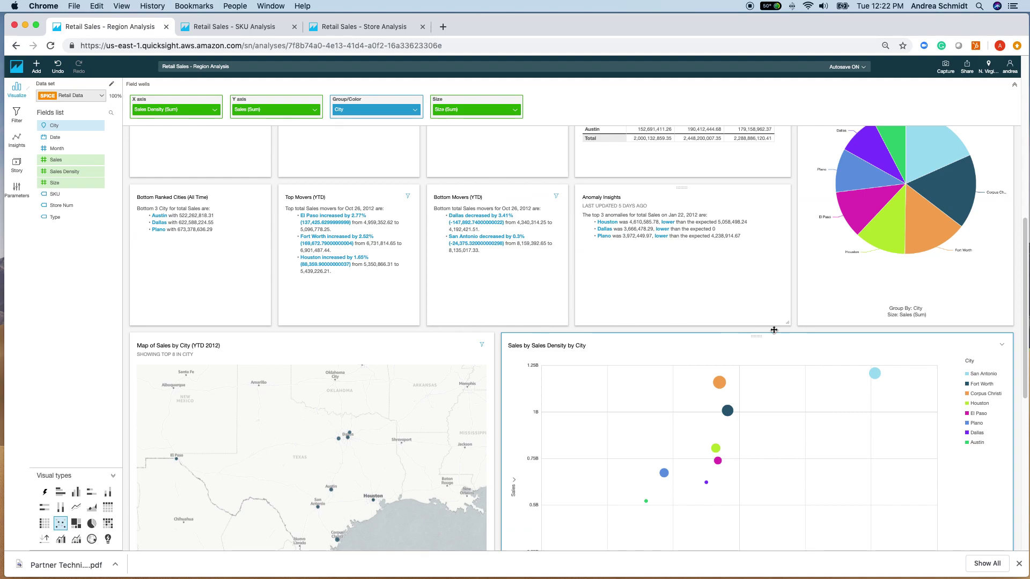
scroll(790, 343, "up", 8)
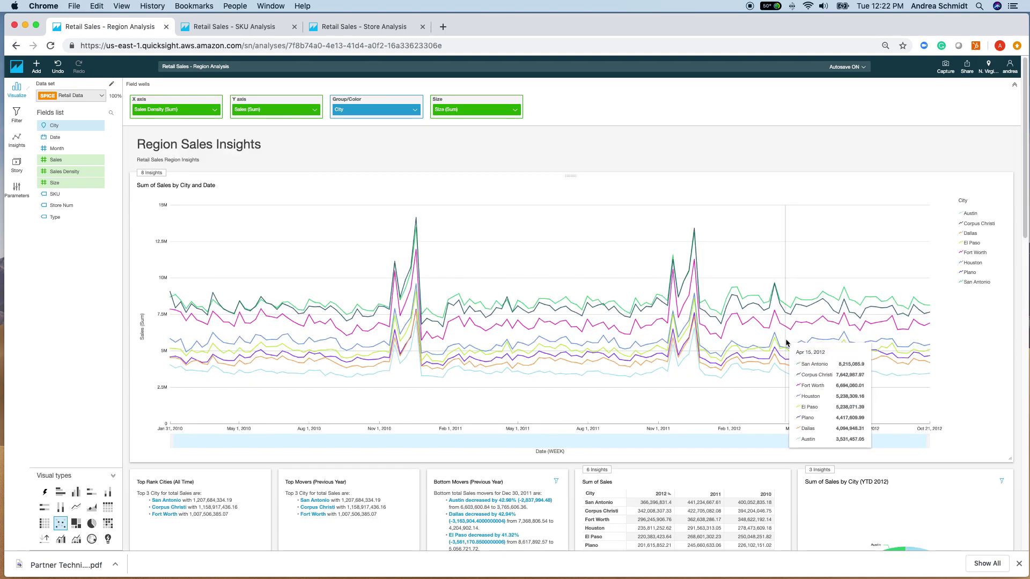